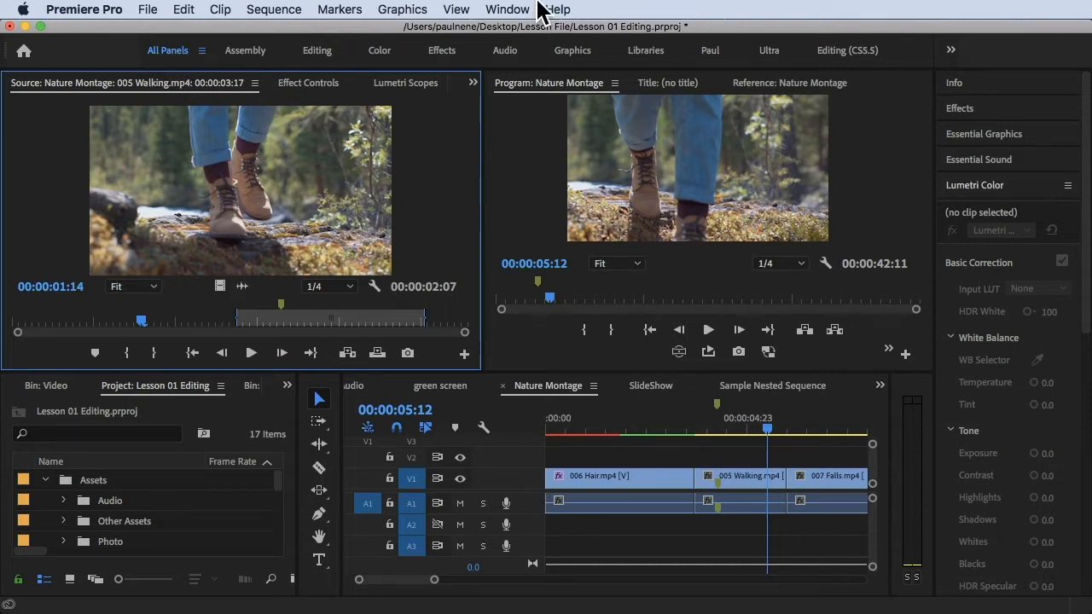
Switch to the All Panels workspace.
click(510, 10)
mouse_move(601, 33)
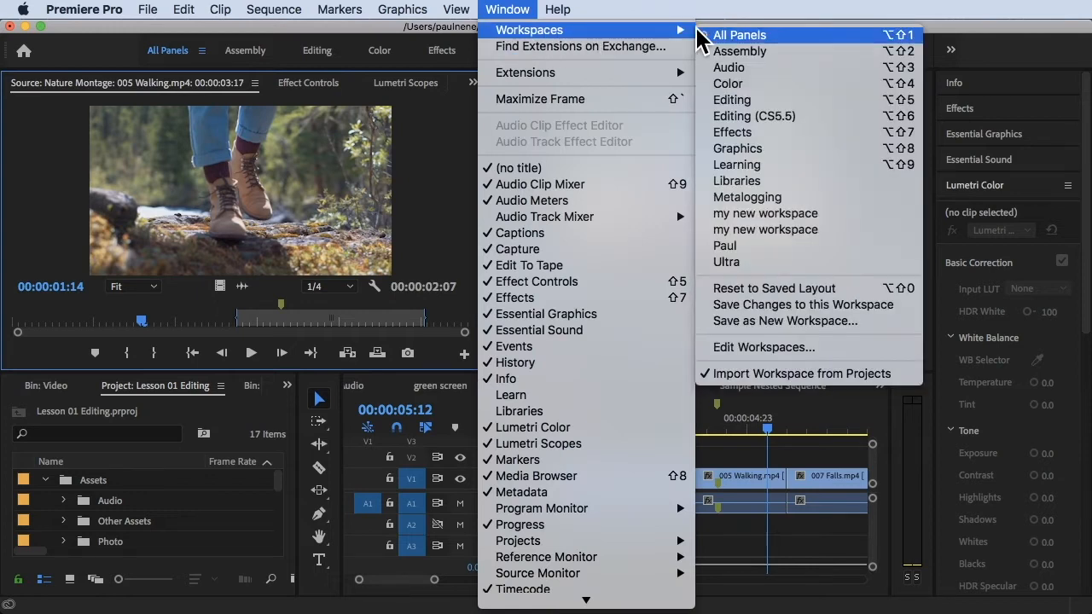
click(728, 34)
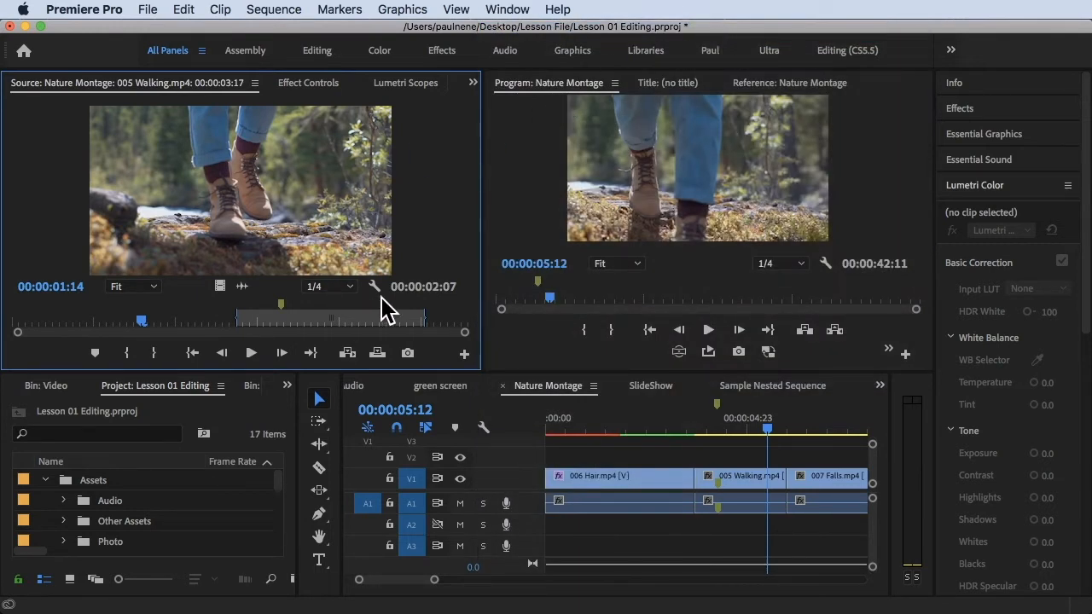
Place the playhead at 00:00:04:02 and enter Trim Edit at the cut between 006 Hair.mp4 and 005 Walking.mp4.
click(557, 409)
drag(559, 419, 738, 433)
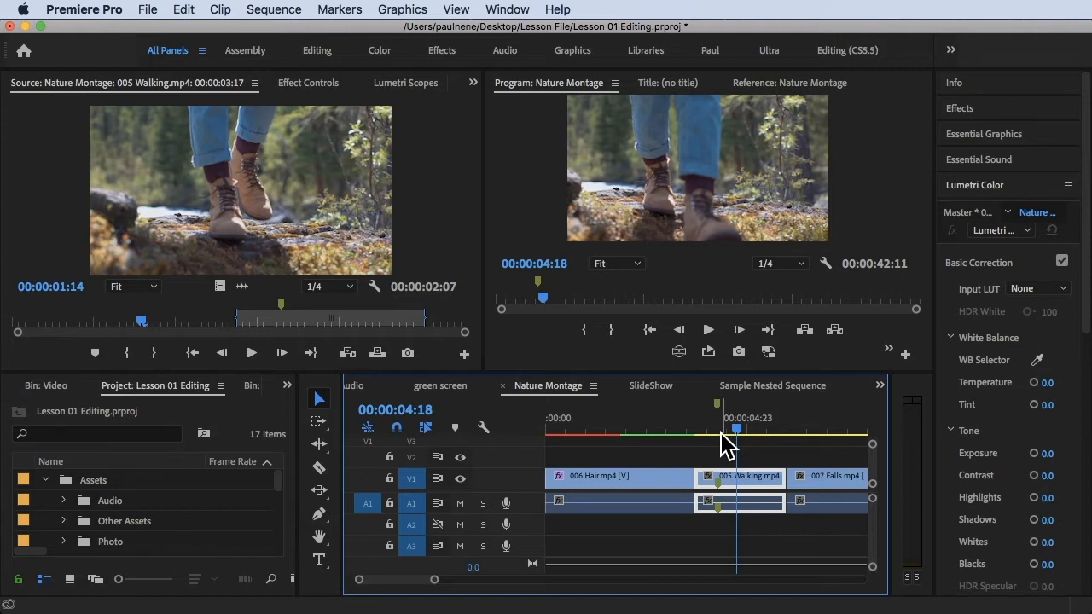
click(710, 432)
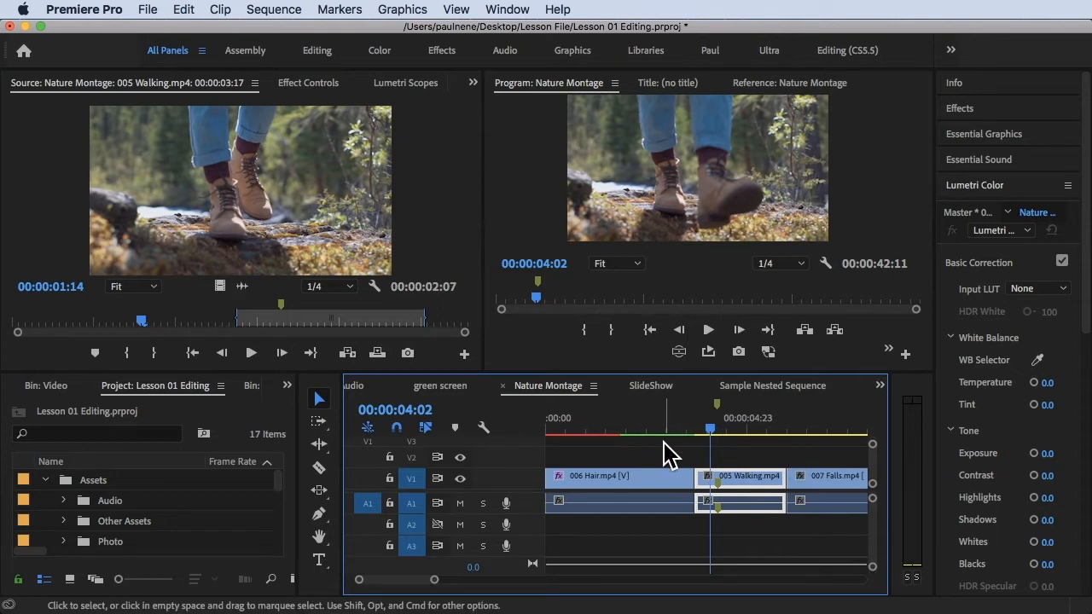
click(286, 12)
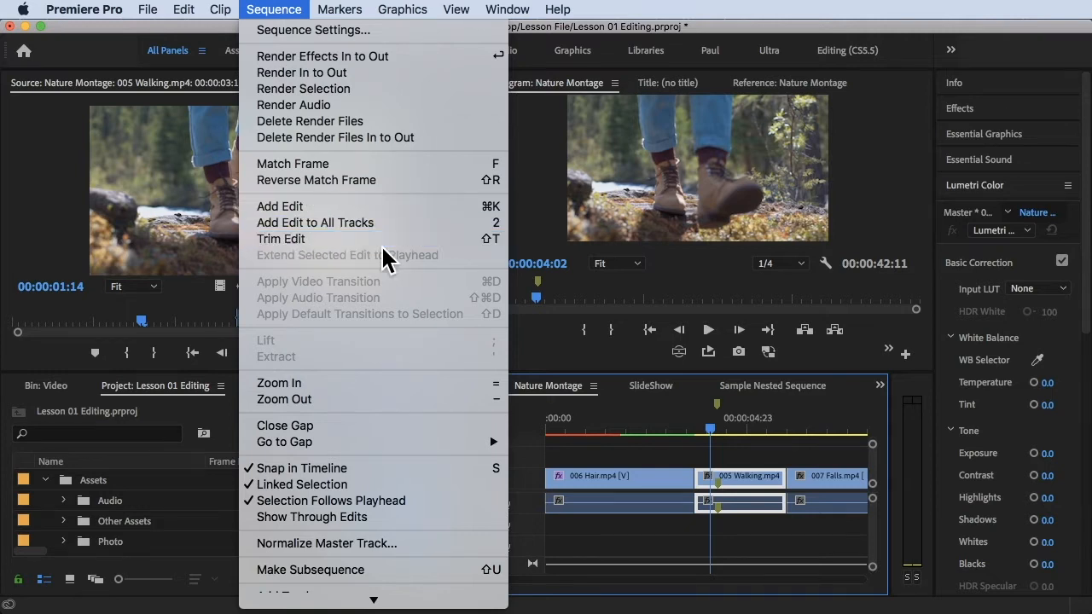
click(464, 238)
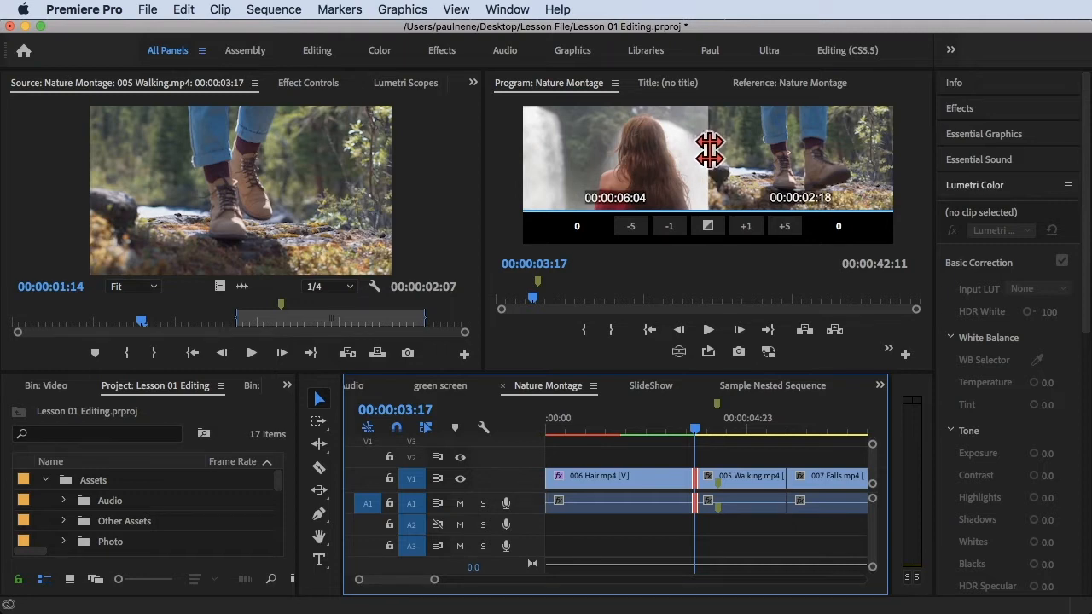
Activate the Ripple Edit tool and pick the end edge of 005 Walking.mp4 on the timeline.
click(320, 444)
click(318, 446)
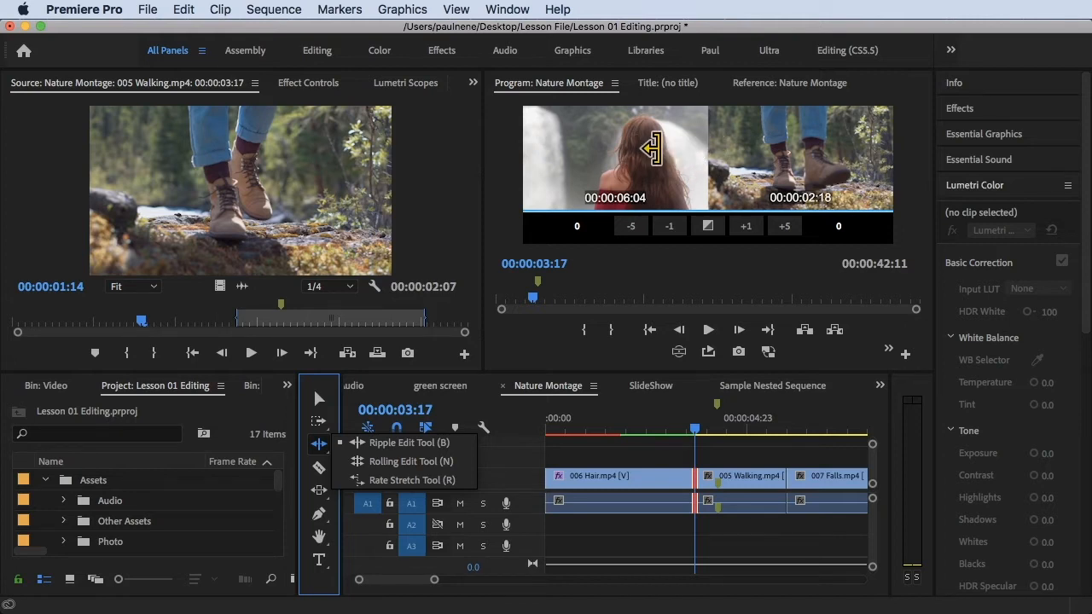
click(321, 445)
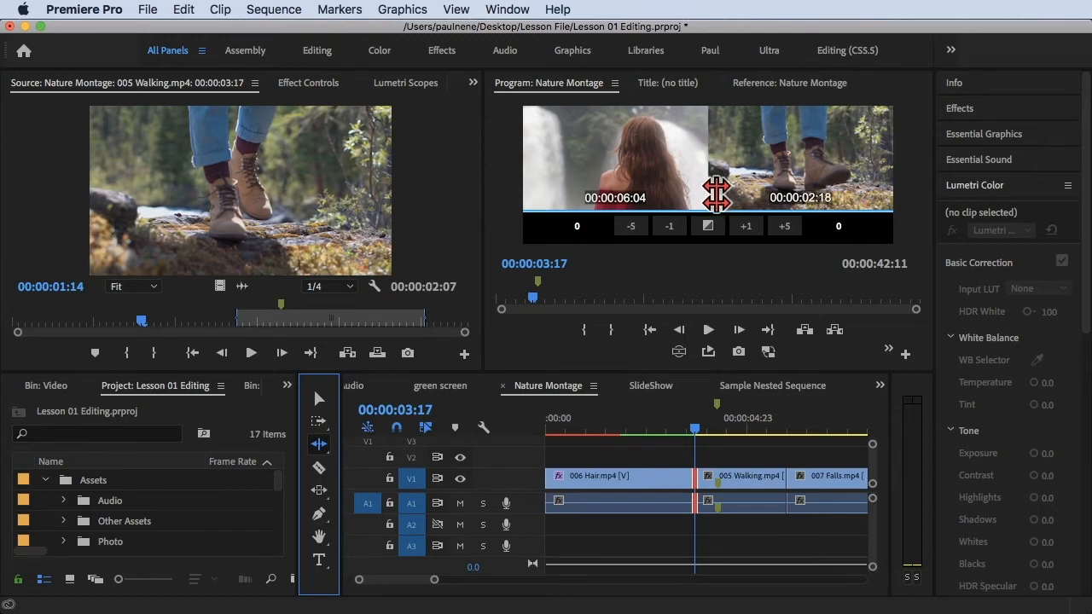
click(781, 485)
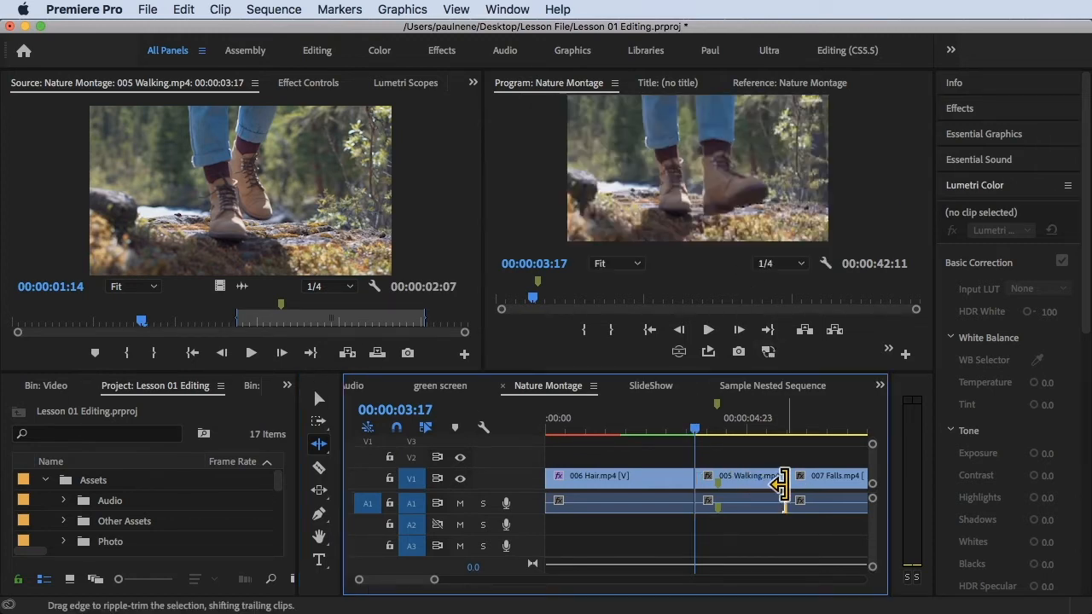
Enter trim mode at the cut after 005 Walking.mp4, and again from playhead 00:00:04:16 at the cut before it.
mouse_move(714, 426)
mouse_down()
mouse_move(775, 426)
mouse_move(722, 427)
mouse_up()
click(763, 445)
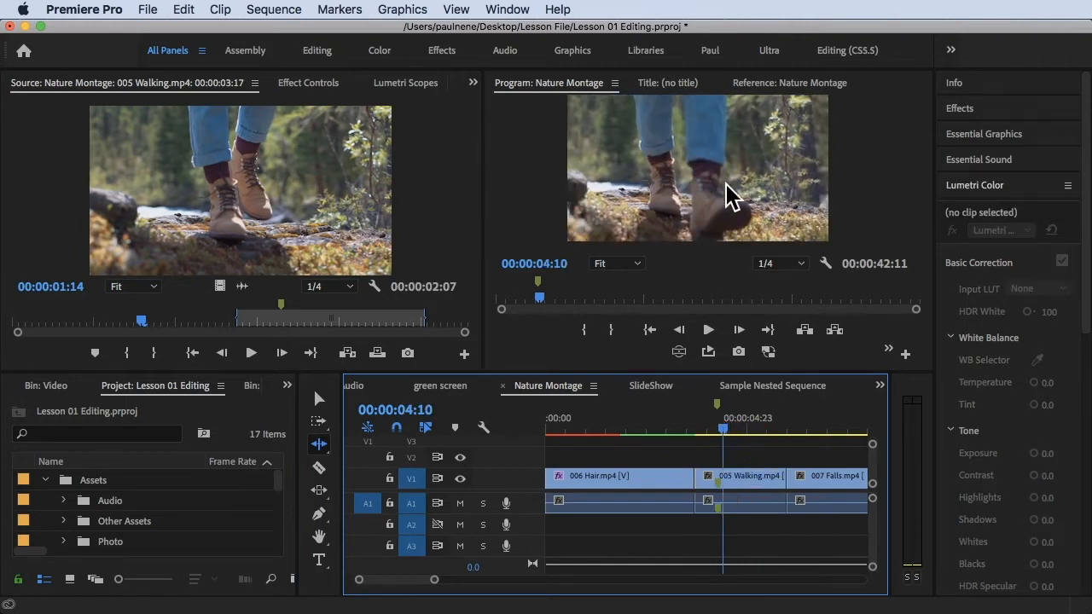
drag(715, 426, 788, 442)
click(758, 477)
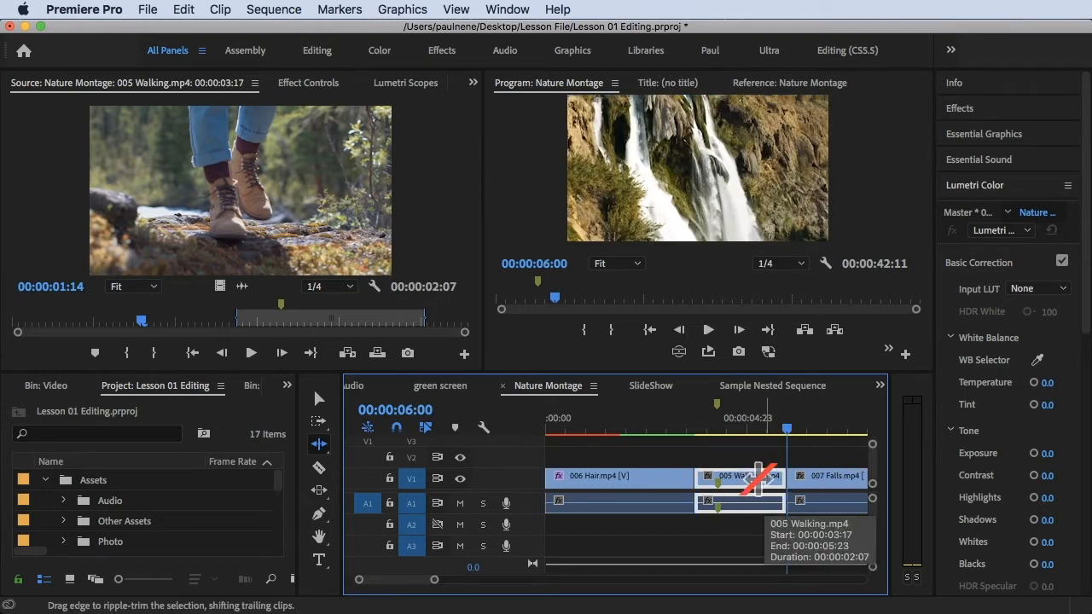
click(758, 477)
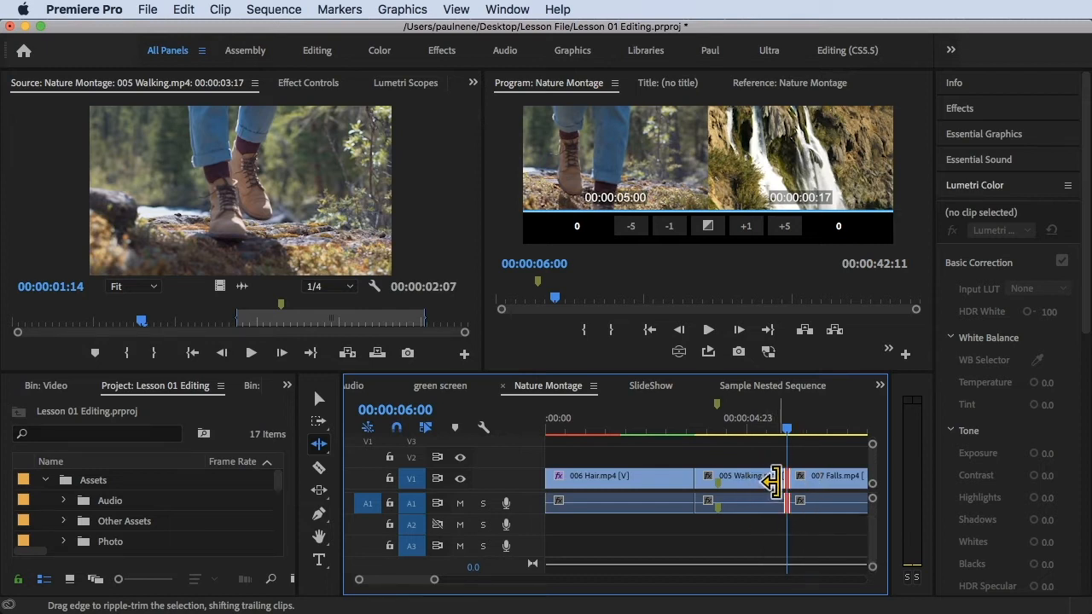
drag(749, 424, 735, 426)
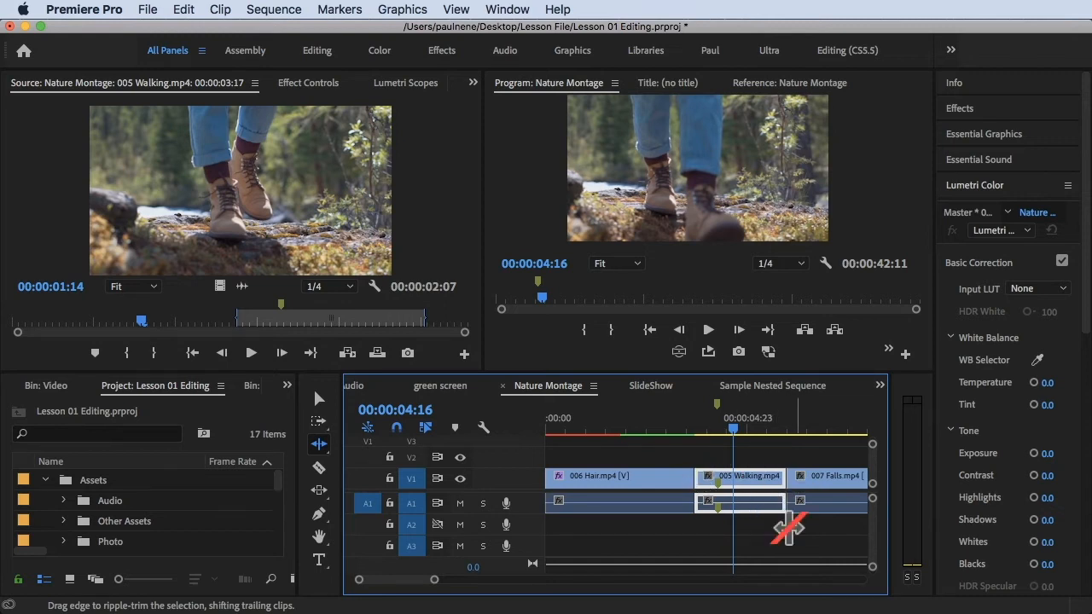
key(super+t)
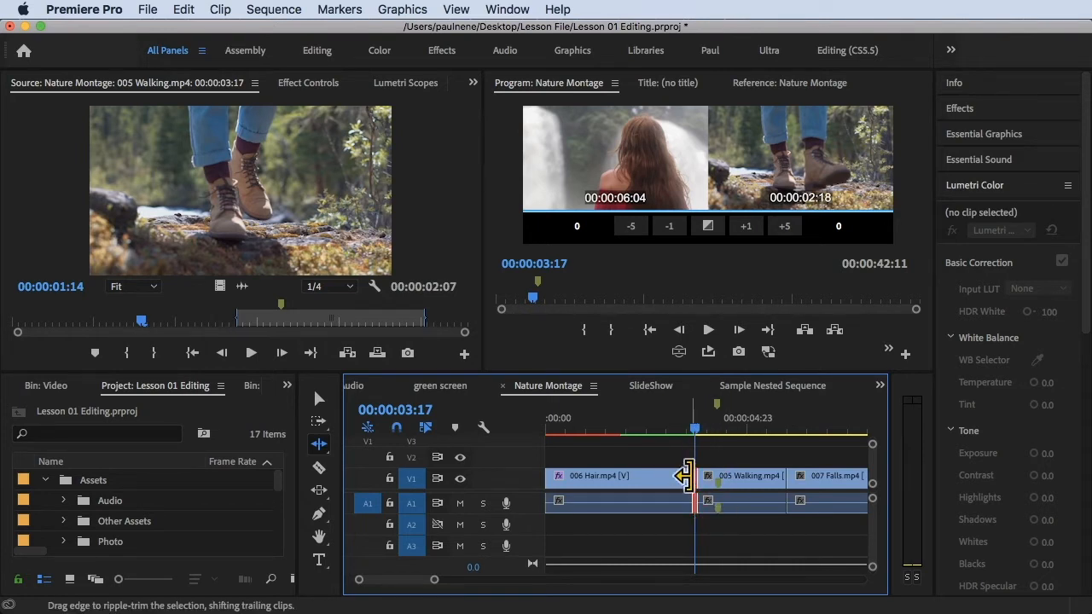
Move the playhead to 00:00:05:14 and enter Trim Edit at the cut between 005 Walking.mp4 and 007 Falls.mp4.
click(760, 429)
mouse_move(762, 432)
mouse_down()
mouse_move(714, 432)
mouse_move(777, 444)
mouse_up()
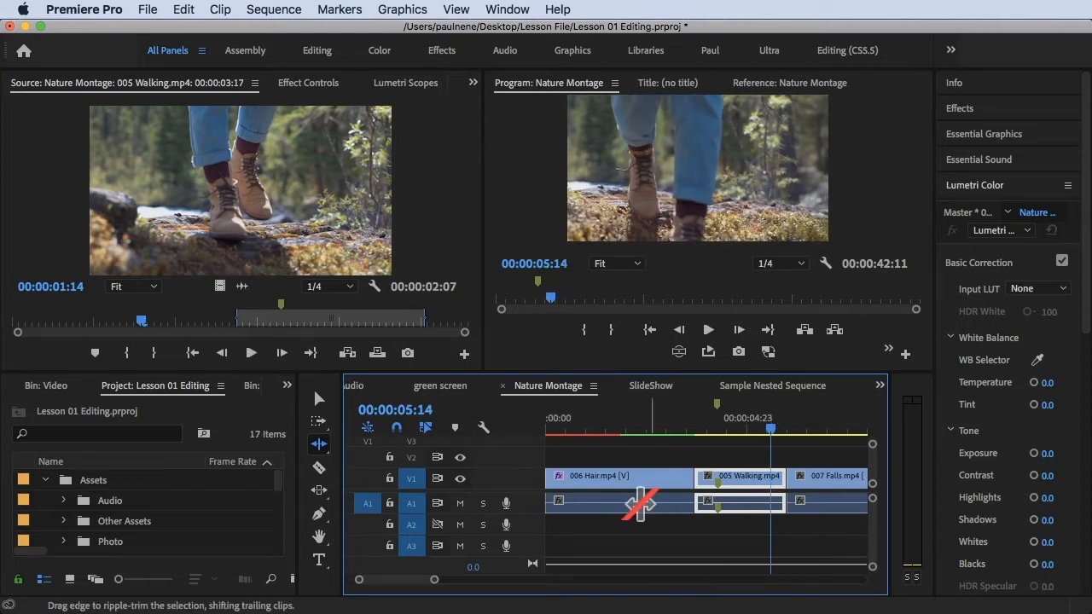
key(shift+t)
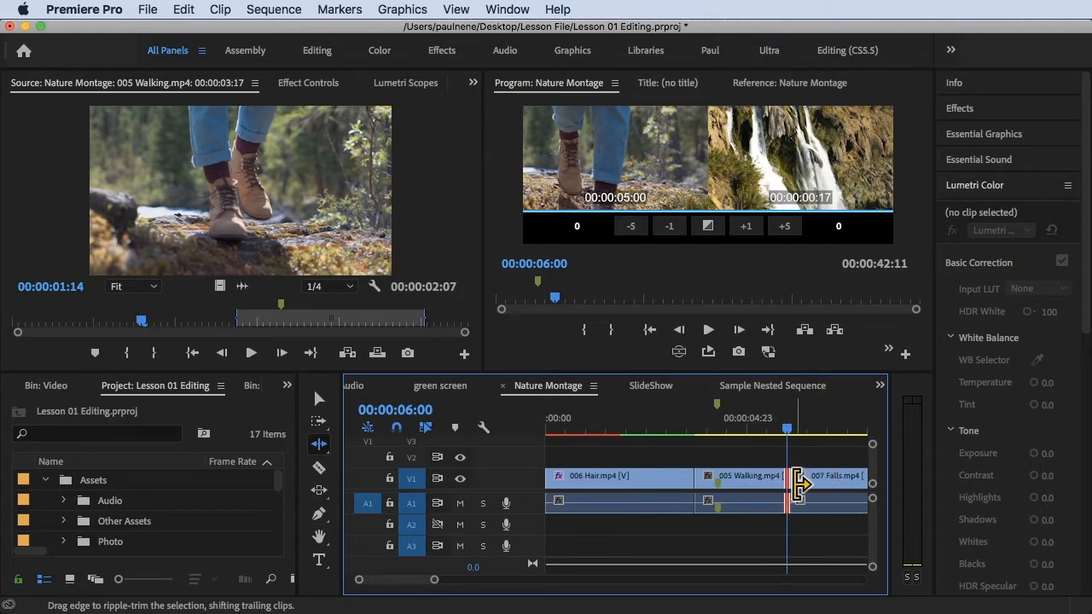
scroll(779, 502, down, 3)
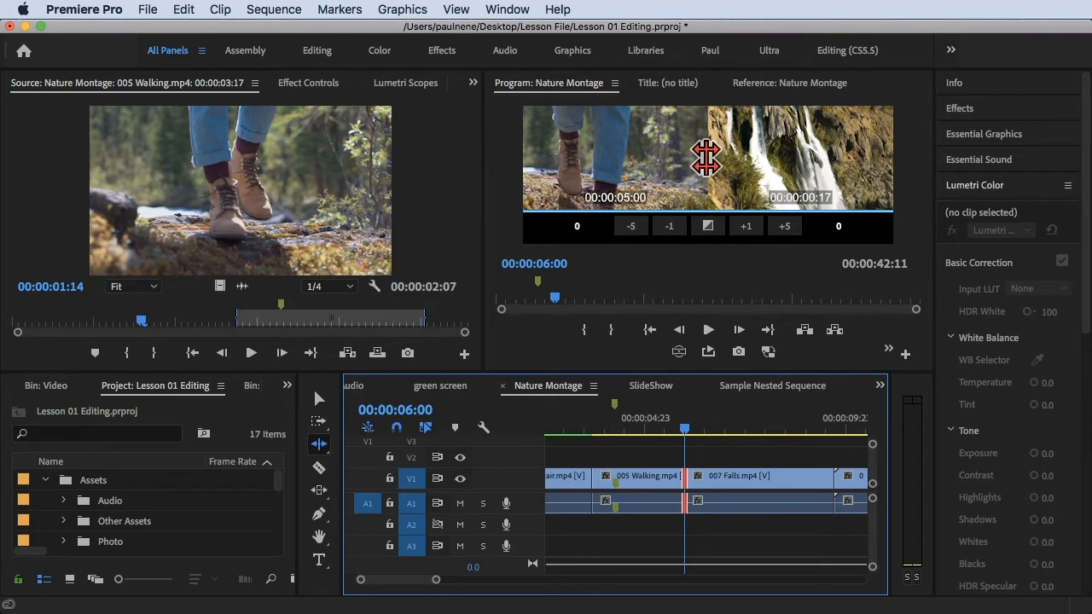
Try rolling the 005 Walking and 007 Falls cut 12 frames later and back, and 17 frames earlier, undoing the last roll.
click(705, 157)
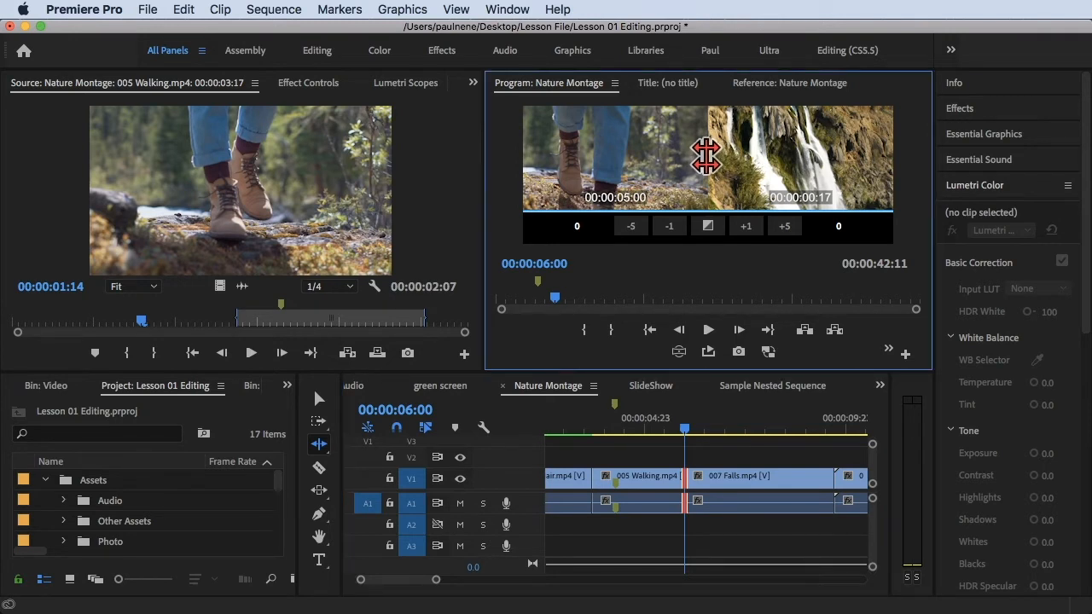
mouse_move(706, 157)
mouse_down()
mouse_move(647, 157)
mouse_move(750, 157)
mouse_move(647, 157)
mouse_move(746, 157)
mouse_move(706, 156)
mouse_up()
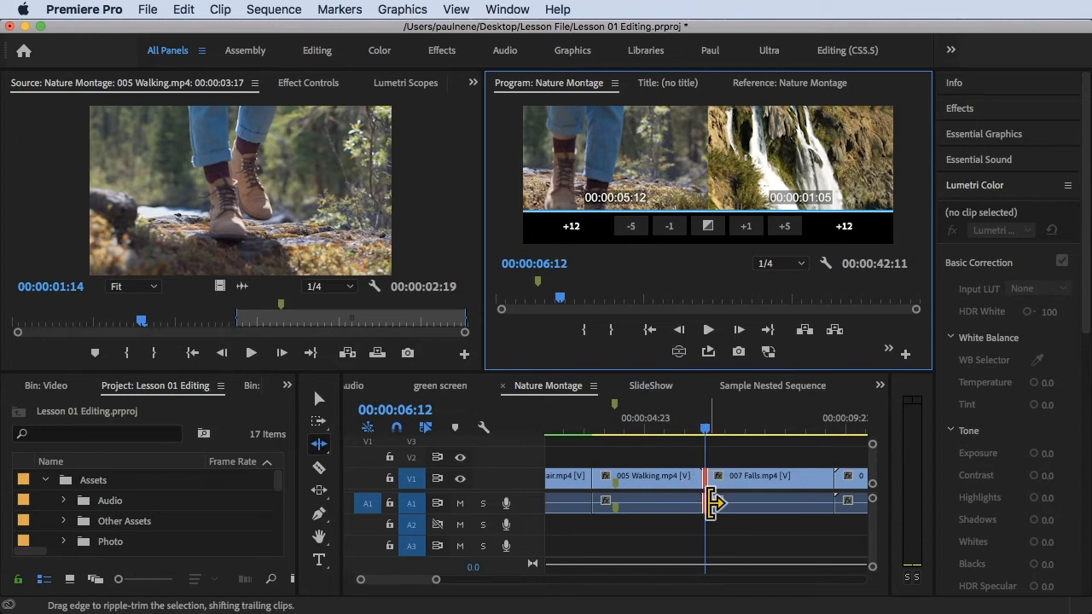
drag(713, 499, 686, 499)
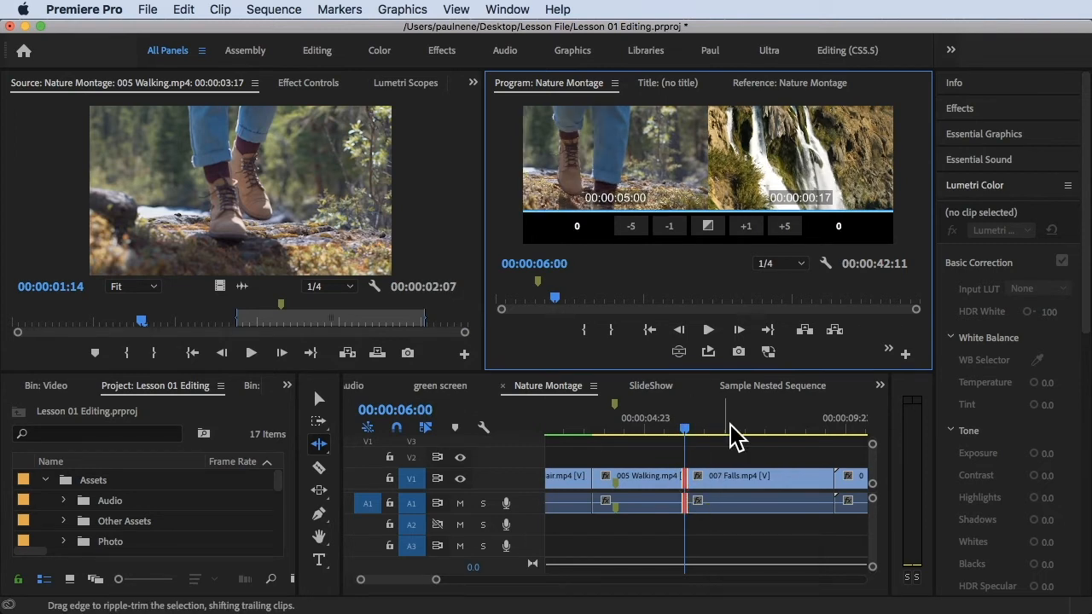
drag(704, 175, 665, 175)
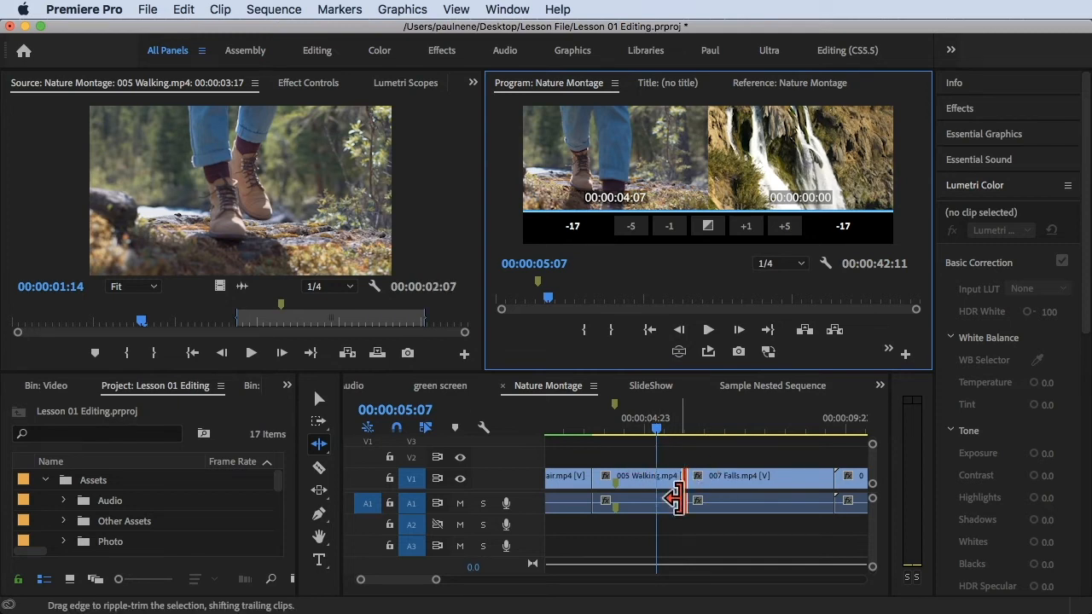
key(super+z)
Roll the cut between 005 Walking.mp4 and 007 Falls.mp4 one frame later, and back to 00:00:05:07.
key(alt+Right)
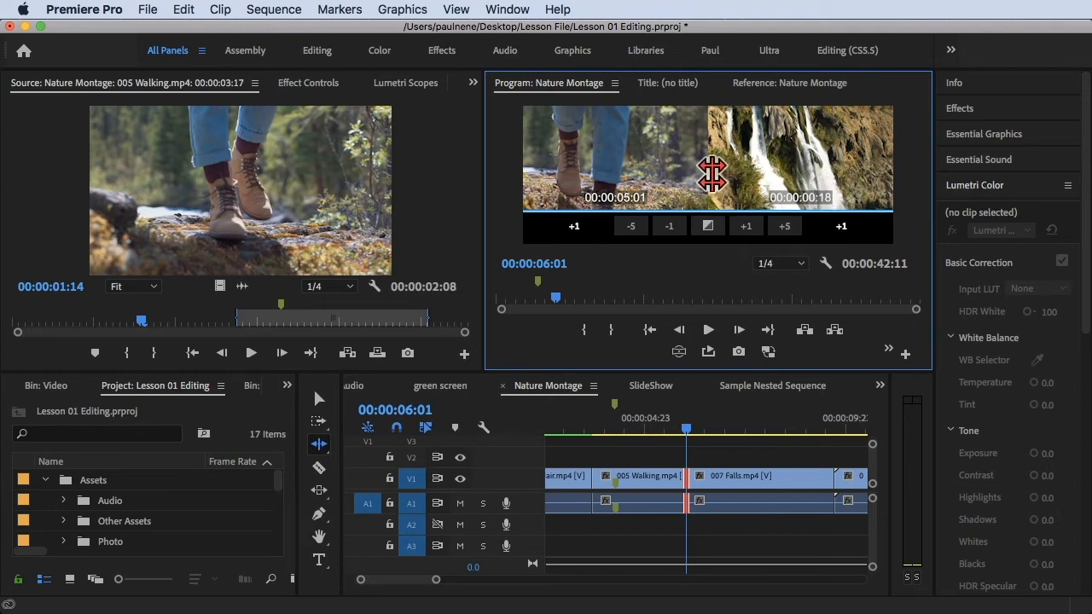
drag(710, 174, 675, 174)
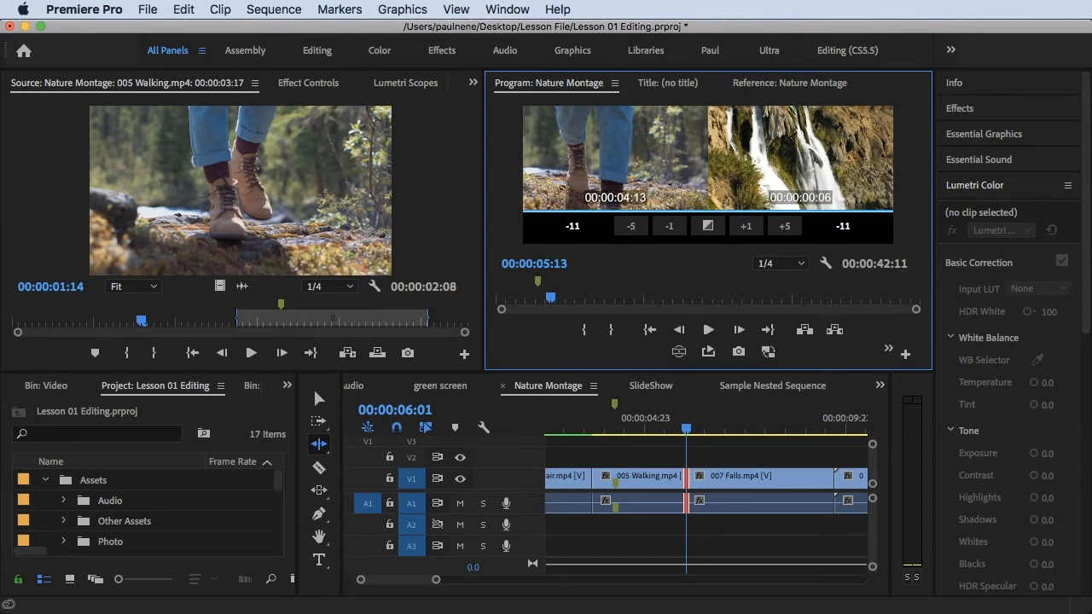
drag(675, 174, 664, 174)
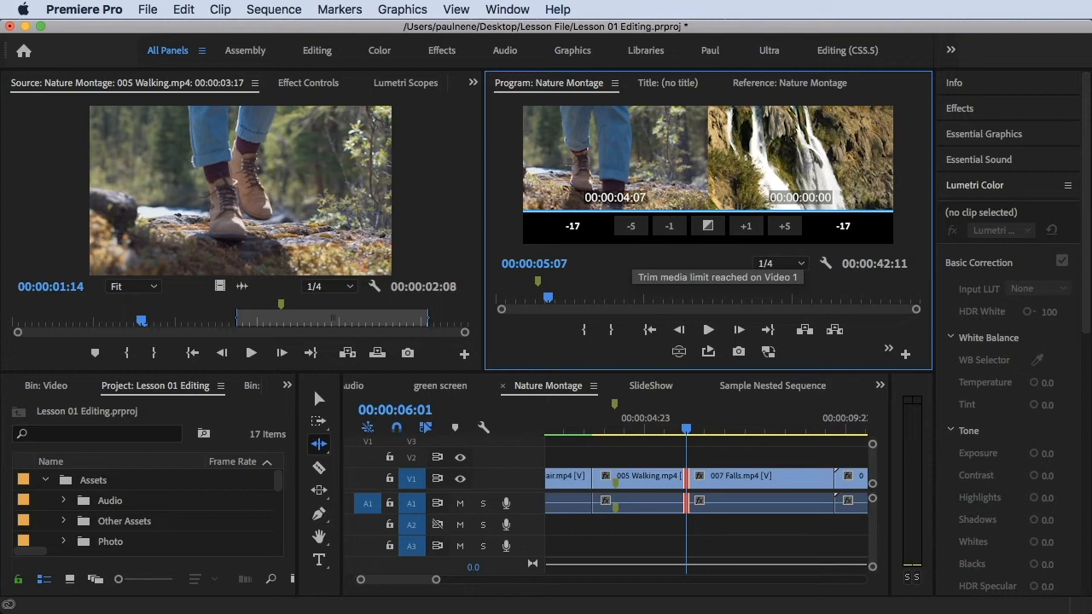
drag(664, 174, 664, 174)
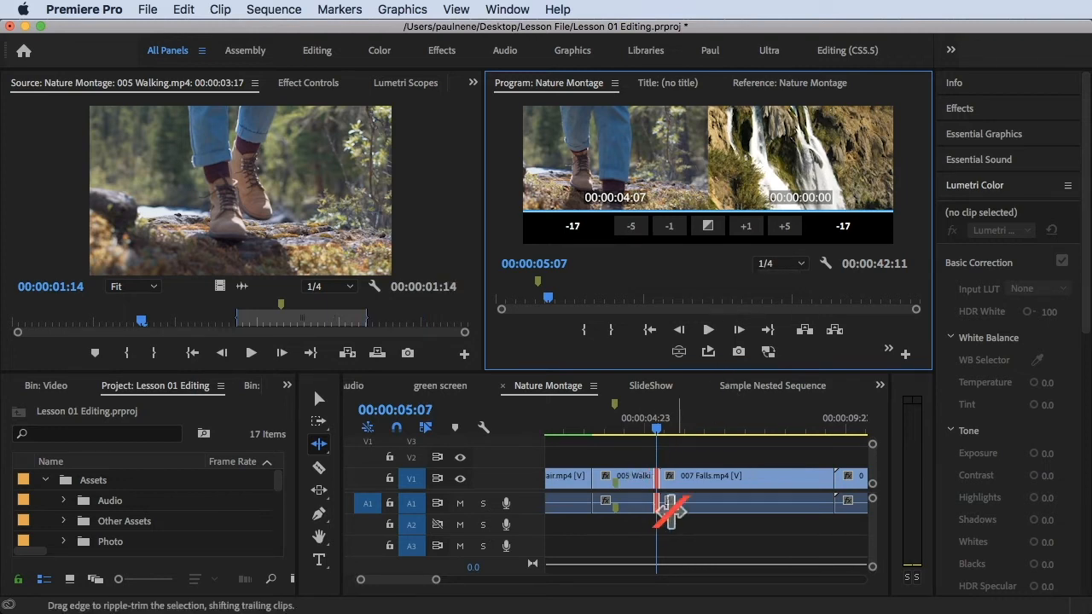
Activate the Selection tool and reopen trim mode at the cut between 005 Walking.mp4 and 007 Falls.mp4.
key(v)
click(689, 488)
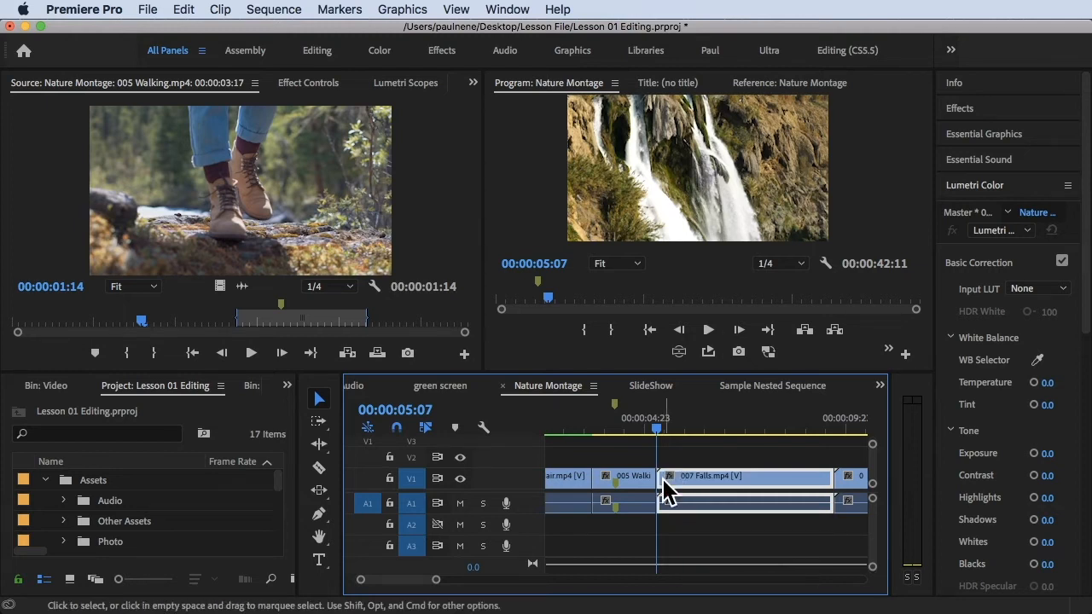
drag(663, 480, 641, 475)
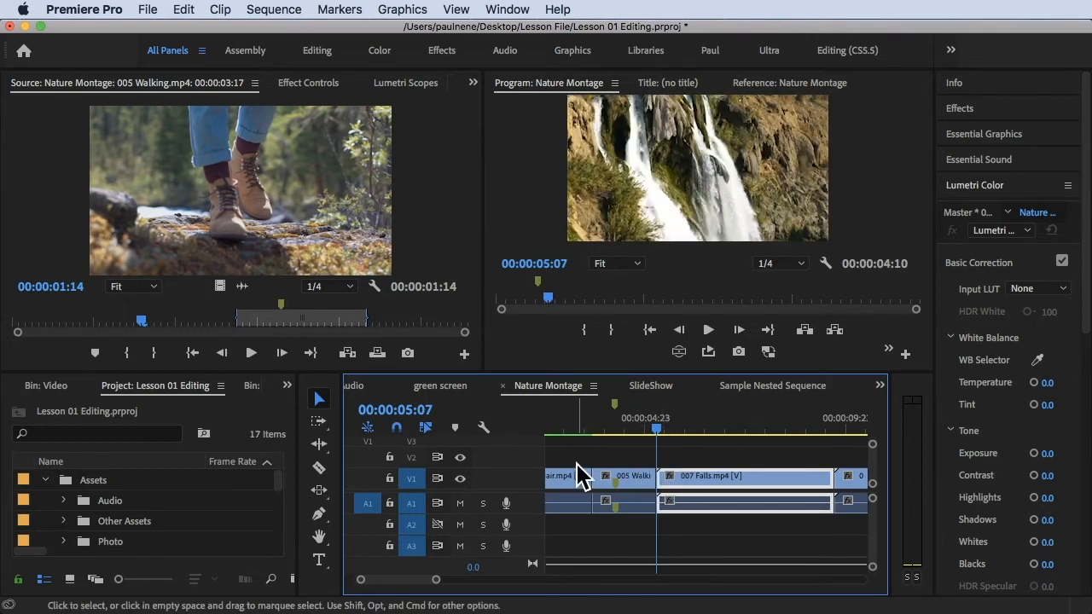
double_click(664, 469)
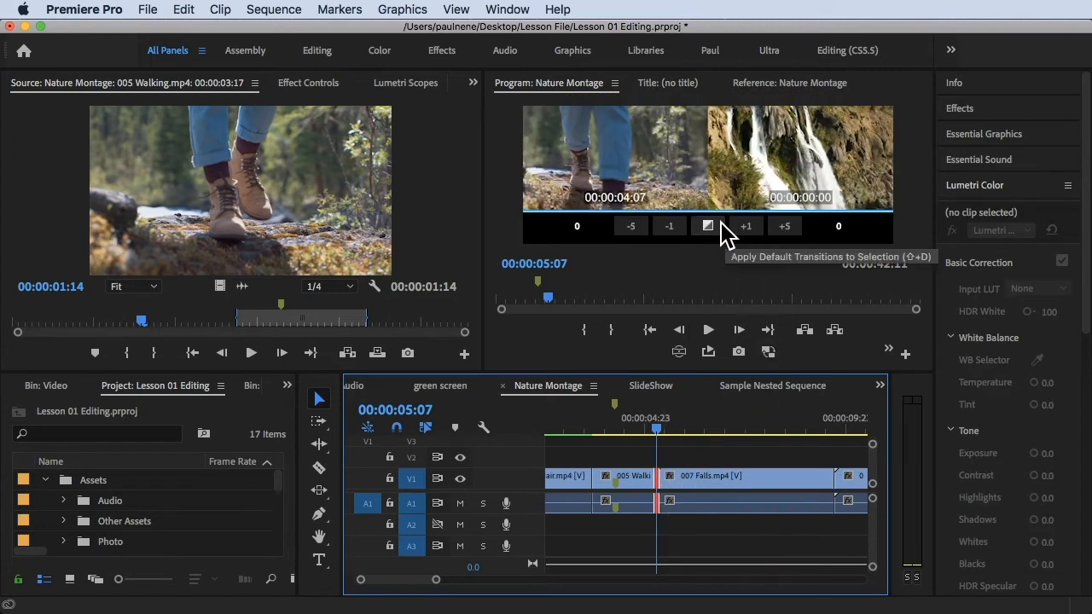
Roll the cut between 005 Walking.mp4 and 007 Falls.mp4 29 frames later, to 00:00:06:12.
drag(717, 165, 767, 164)
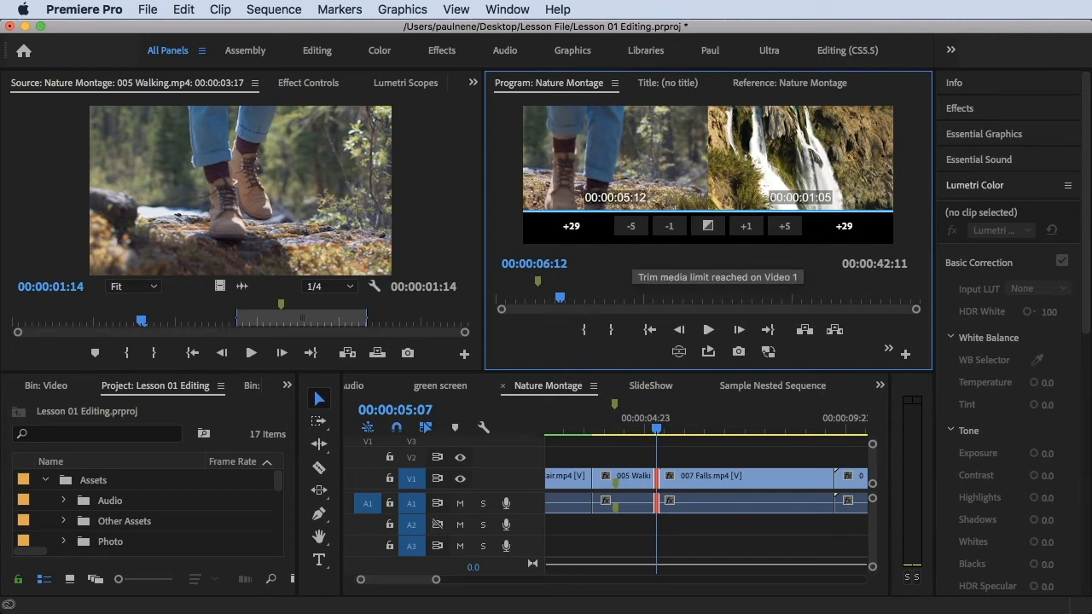
mouse_move(767, 165)
mouse_down()
mouse_move(742, 165)
mouse_move(767, 164)
mouse_up()
drag(711, 159, 712, 158)
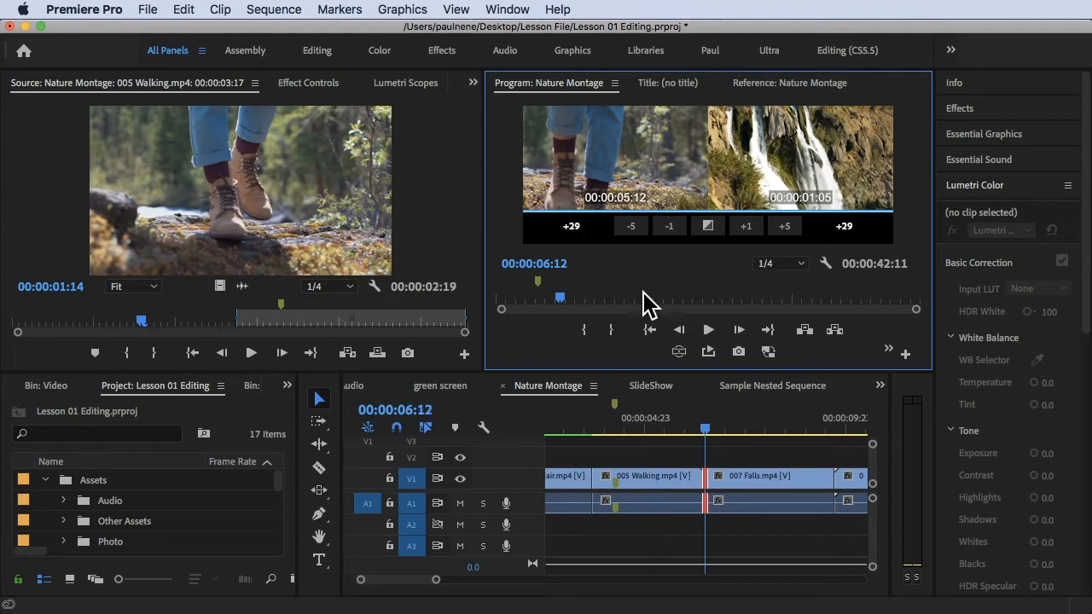
Move the playhead to 00:00:06:11 in 005 Walking.mp4 and enter Trim Edit at its cut with 007 Falls.mp4.
click(693, 482)
drag(704, 424, 696, 424)
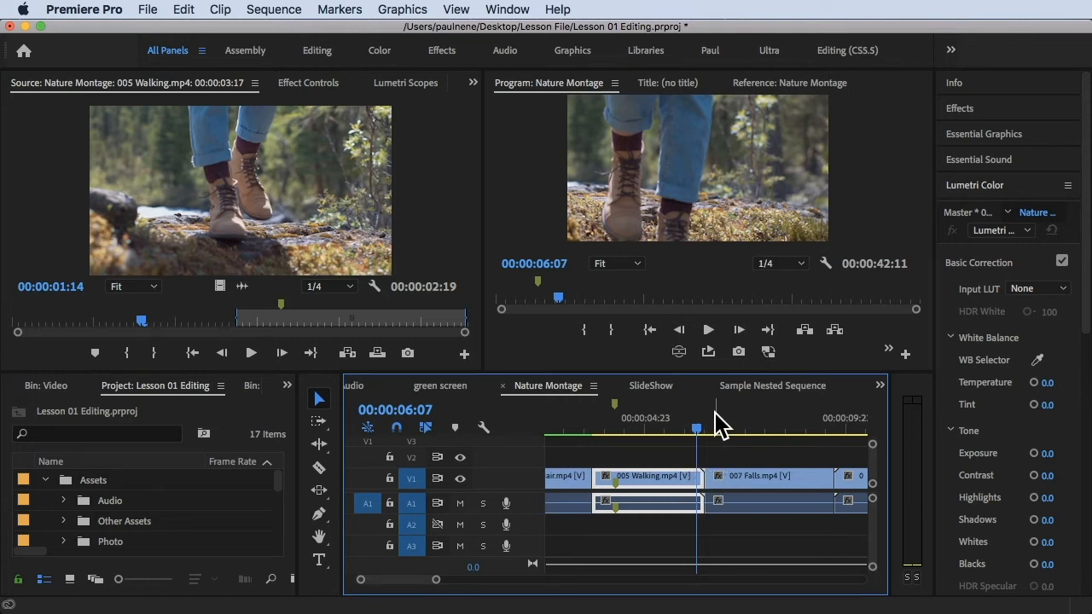
drag(689, 424, 706, 427)
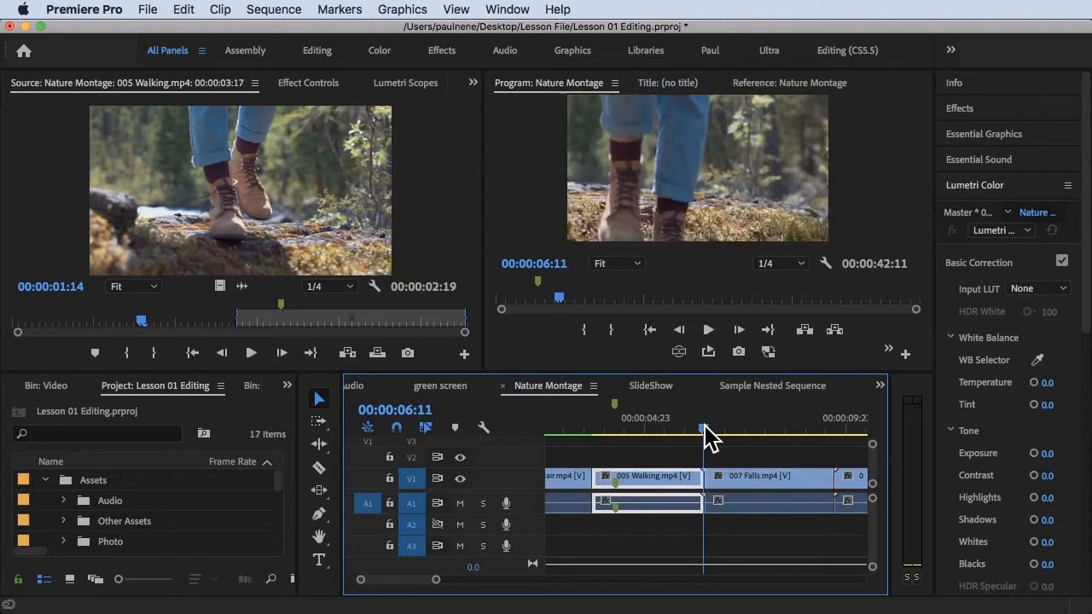
key(t)
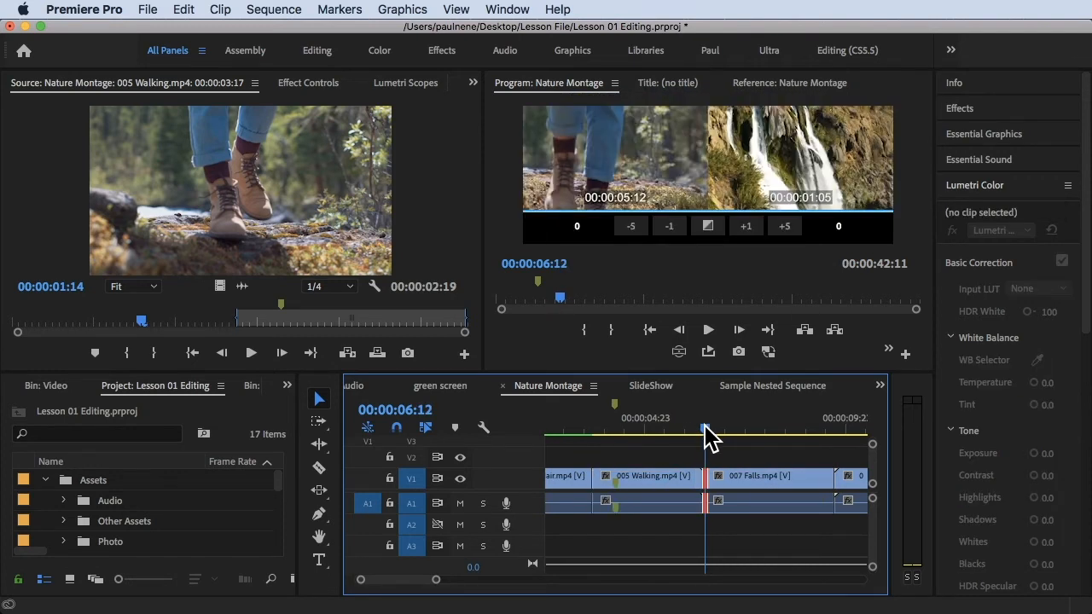
Try applying the default transitions at the cut between 005 Walking.mp4 and 007 Falls.mp4, and undo them.
click(707, 227)
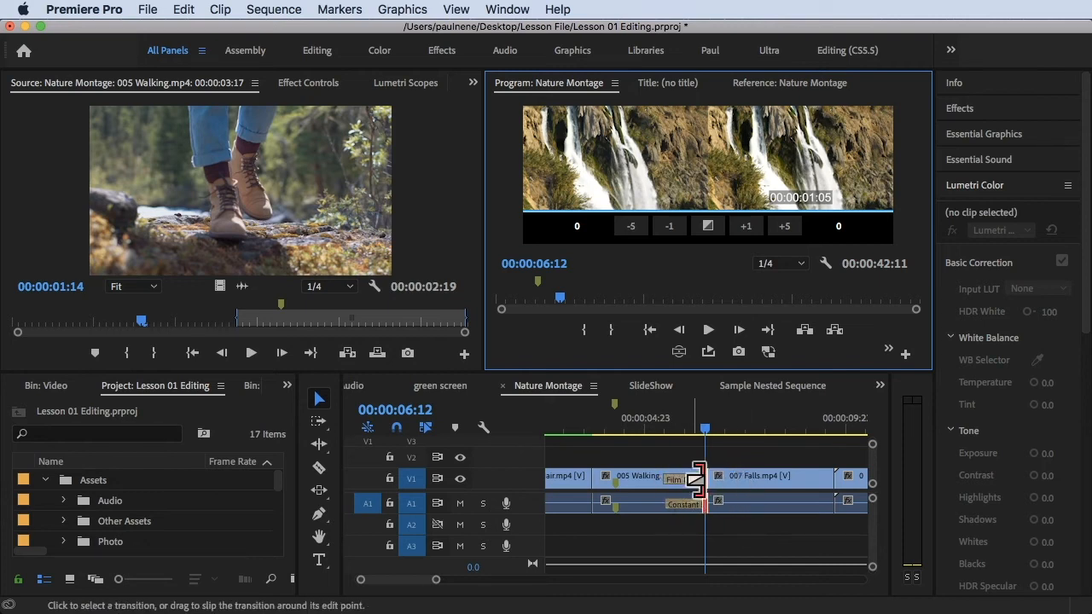
key(super+z)
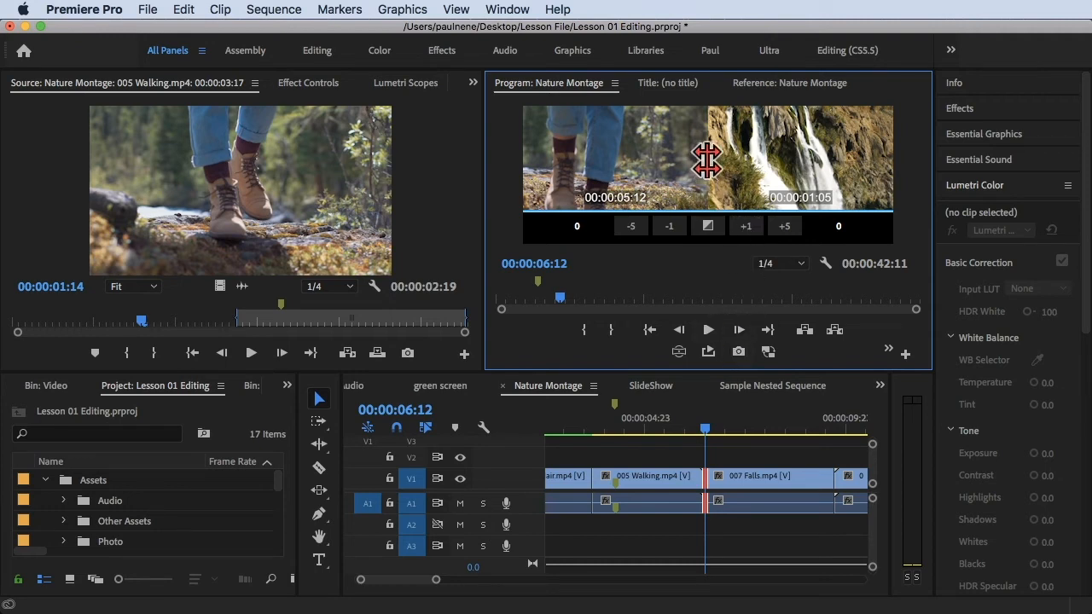
Roll the cut between 005 Walking.mp4 and 007 Falls.mp4 12 frames earlier, one frame at a time, to 00:00:06:00.
click(743, 229)
click(742, 229)
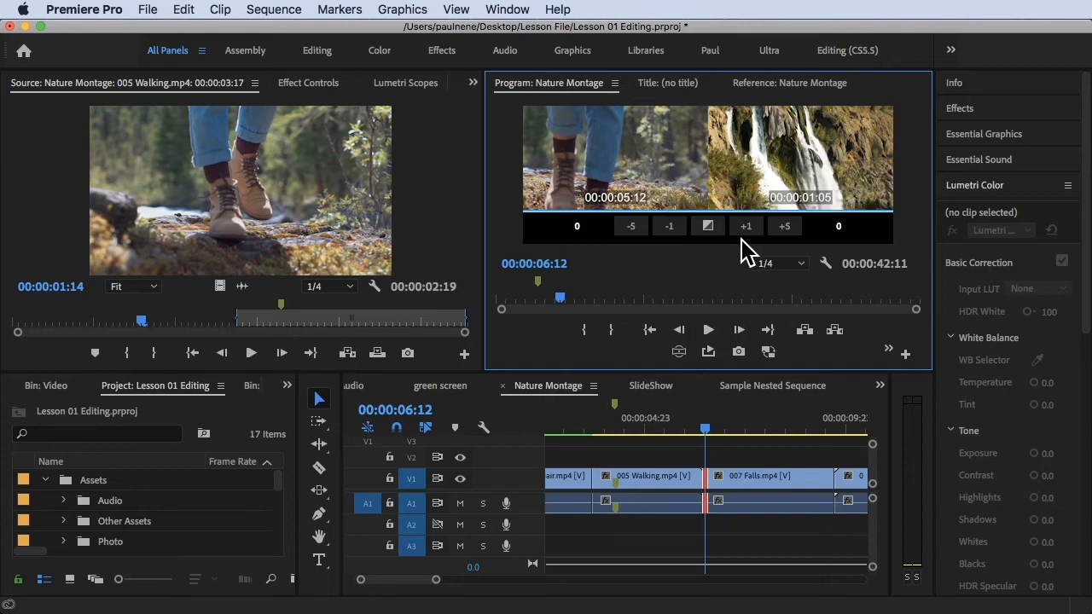
click(670, 227)
click(671, 226)
click(670, 227)
click(670, 227)
click(670, 227)
click(670, 227)
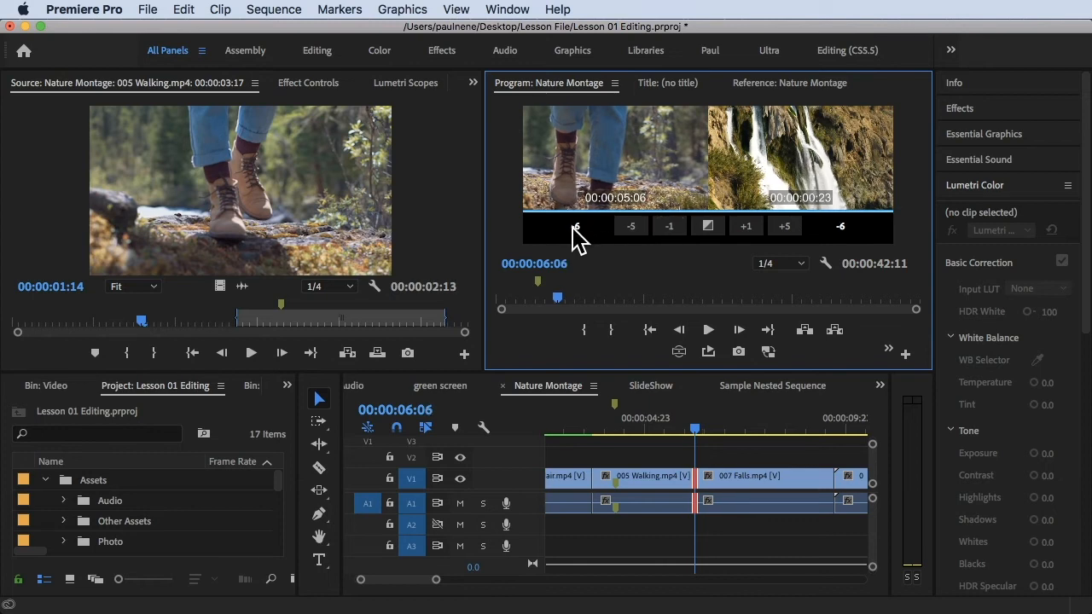
click(670, 227)
click(670, 227)
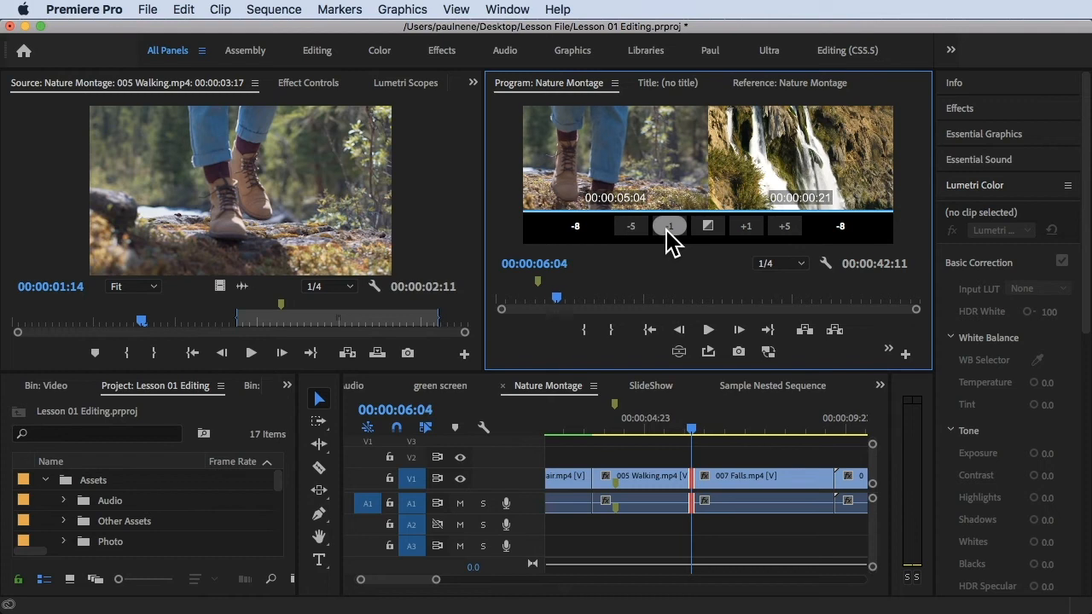
click(671, 227)
click(671, 227)
click(670, 227)
click(671, 227)
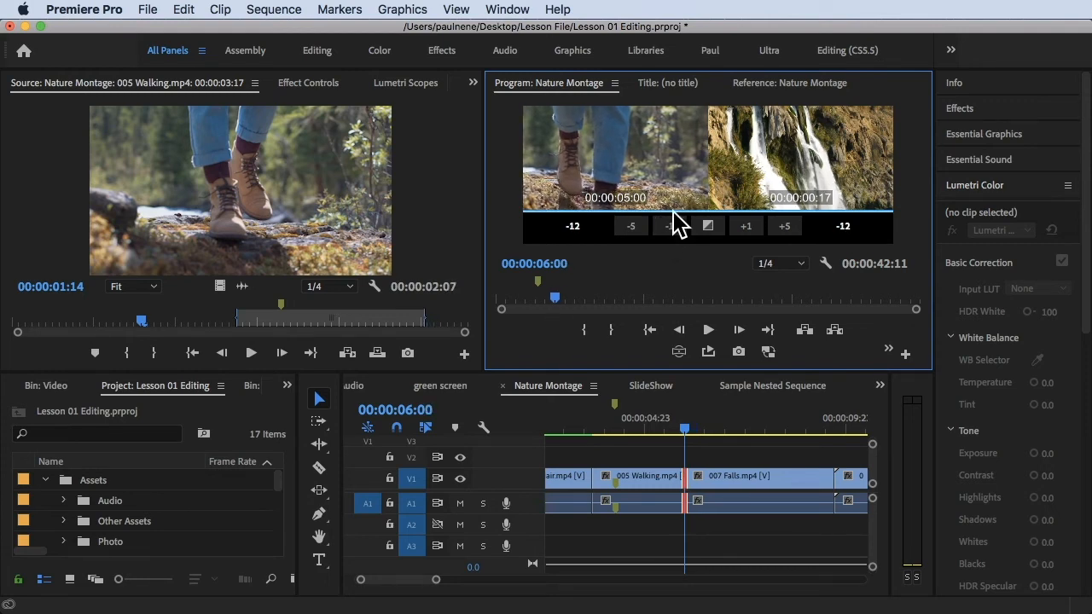
Roll the cut between 005 Walking.mp4 and 007 Falls.mp4 12 frames later in single-frame steps, to 00:00:06:12.
click(747, 226)
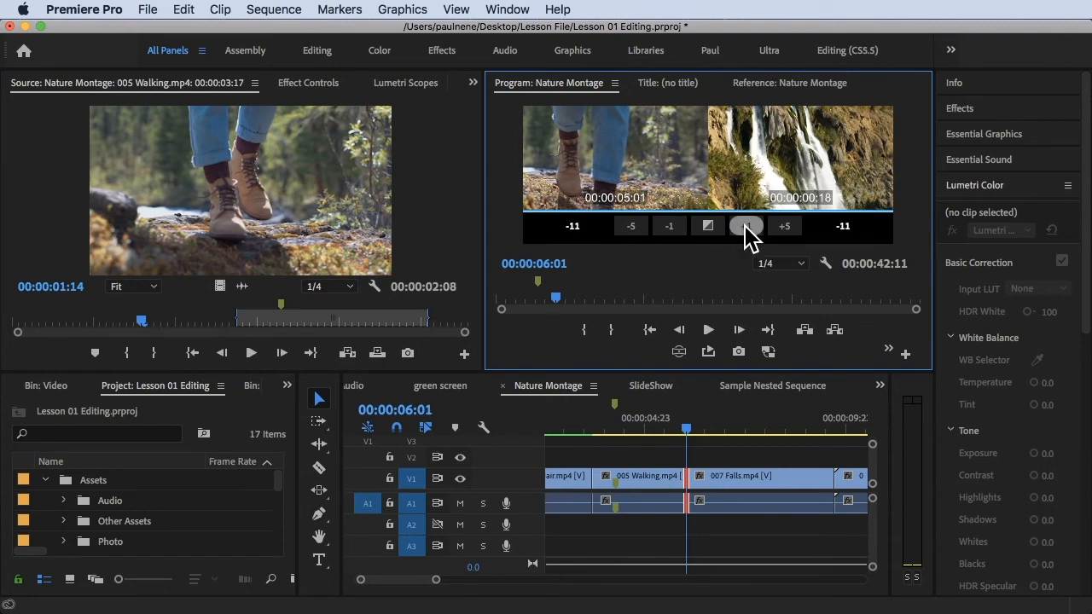
click(748, 230)
click(747, 226)
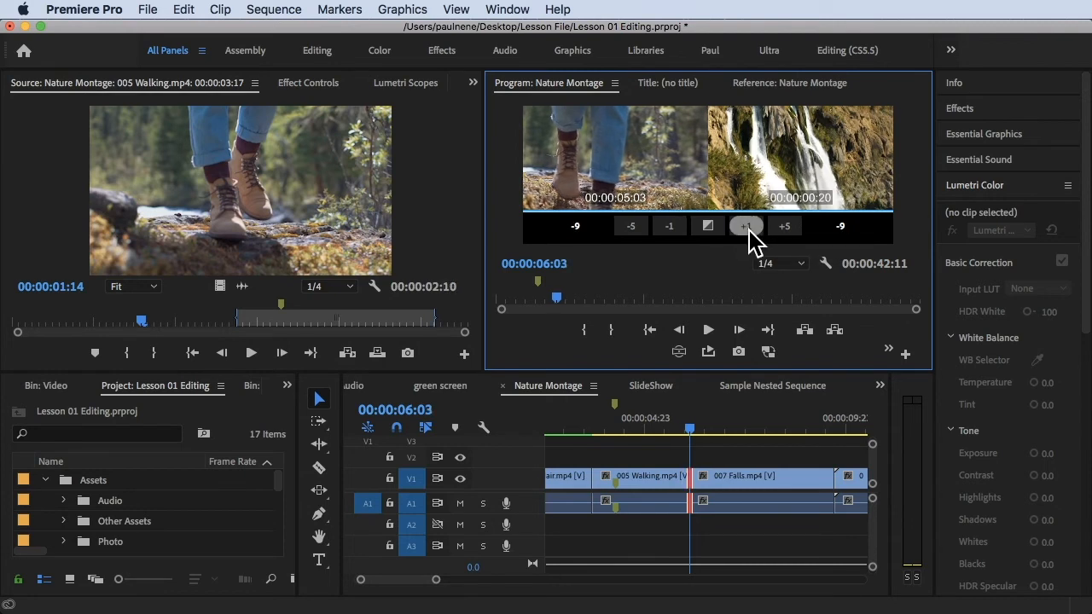
click(747, 227)
click(748, 228)
click(748, 229)
click(748, 228)
click(747, 227)
click(747, 227)
click(747, 227)
click(747, 227)
click(747, 227)
click(747, 227)
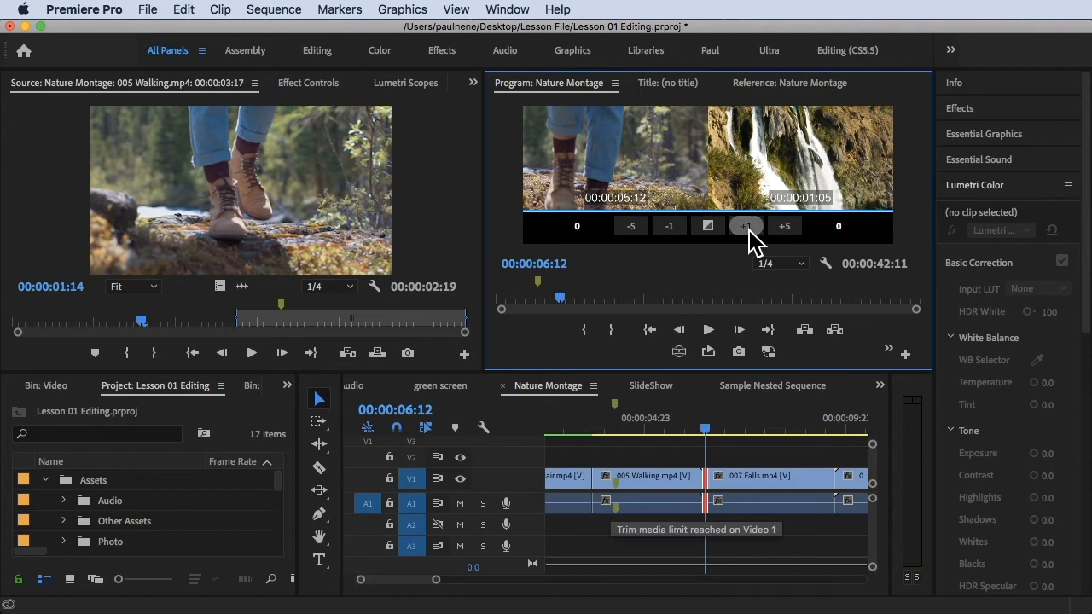
click(678, 226)
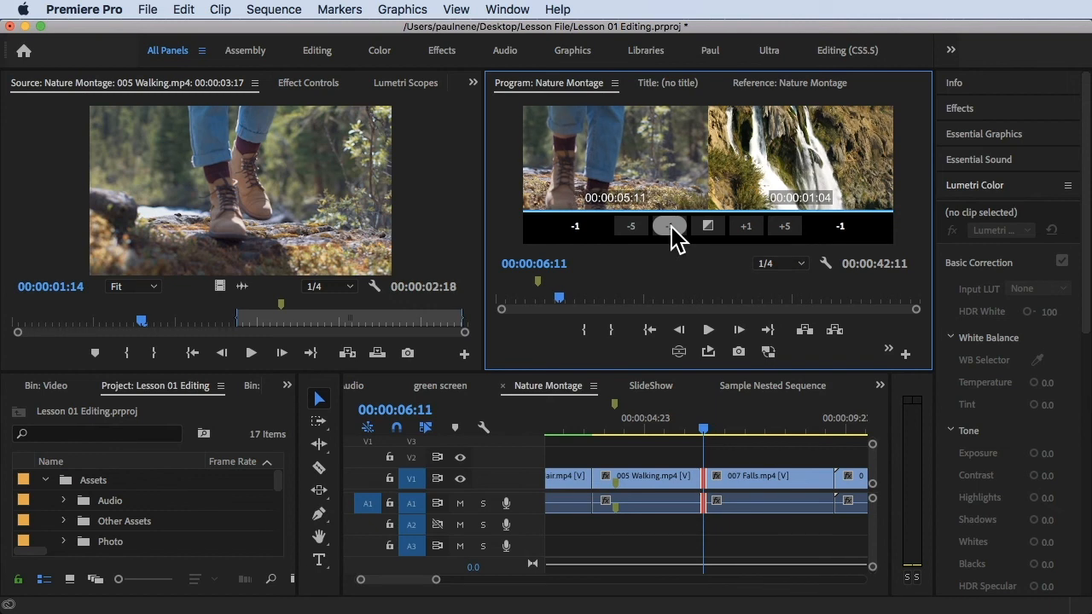
click(746, 227)
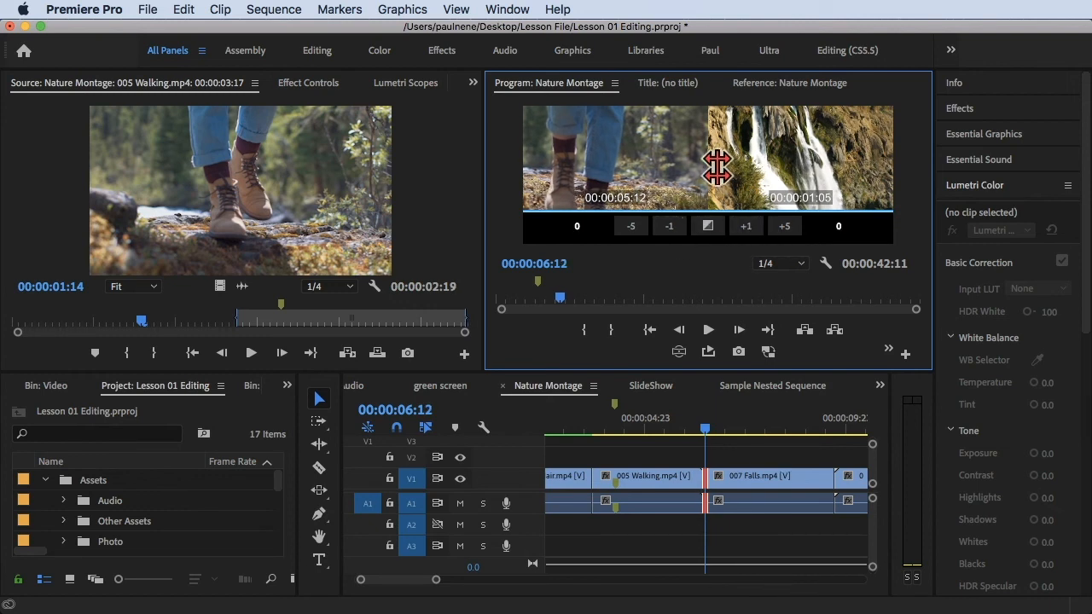
mouse_move(719, 168)
mouse_down()
mouse_move(655, 187)
mouse_move(719, 168)
mouse_up()
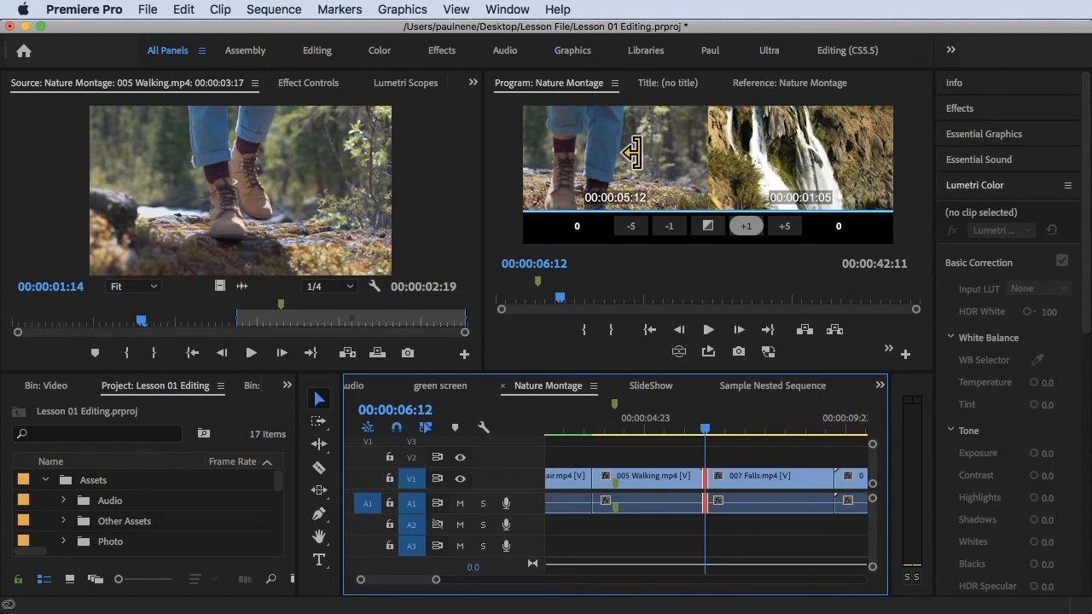
Switch to ripple trimming the end of 005 Walking.mp4 and try a backward dynamic trim of 66 frames.
click(631, 153)
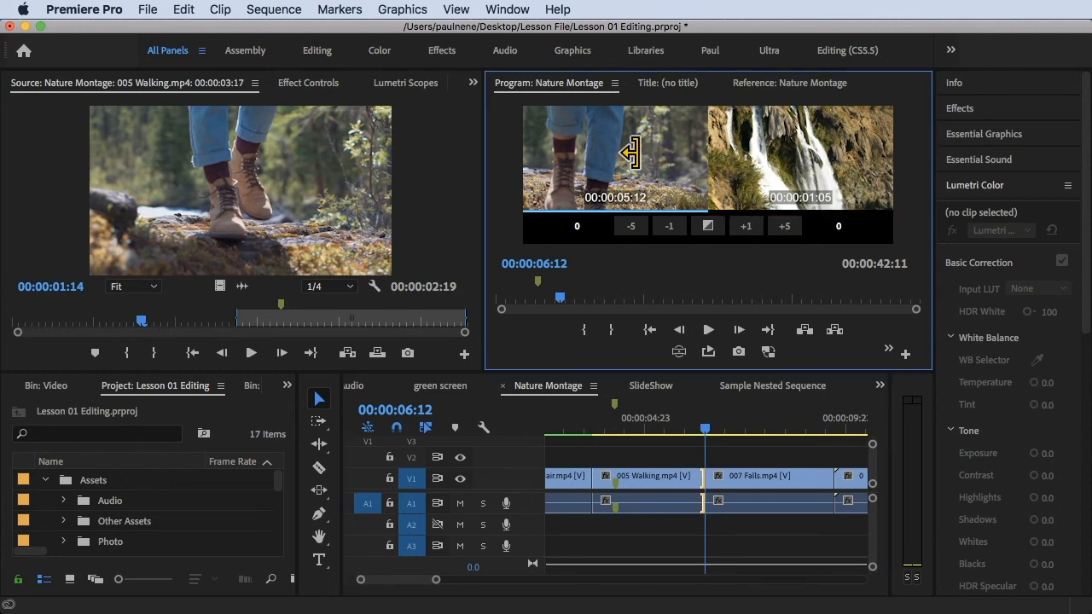
key(j)
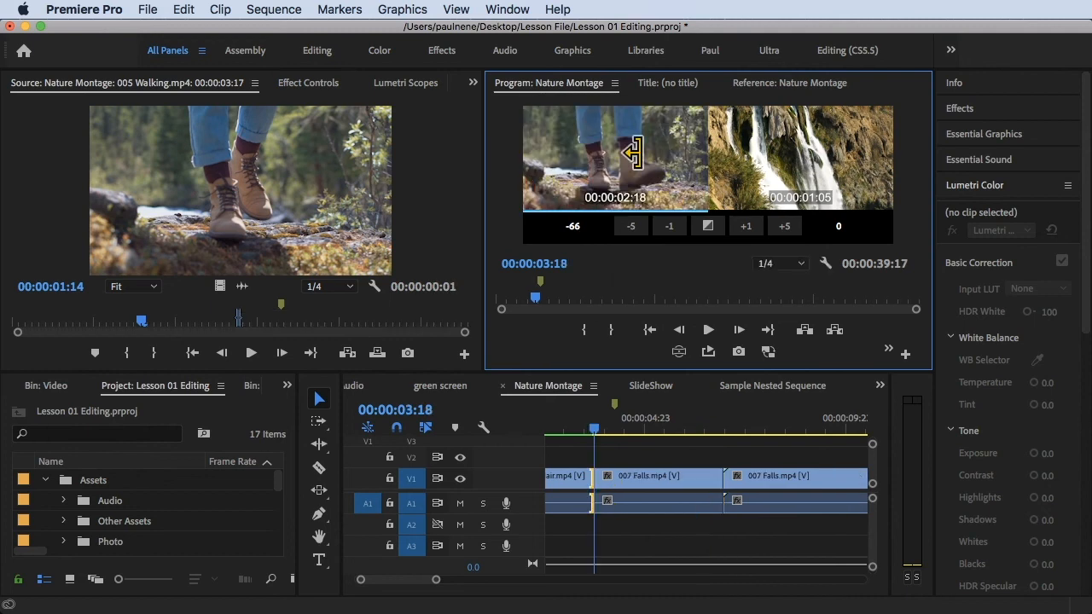
key(k)
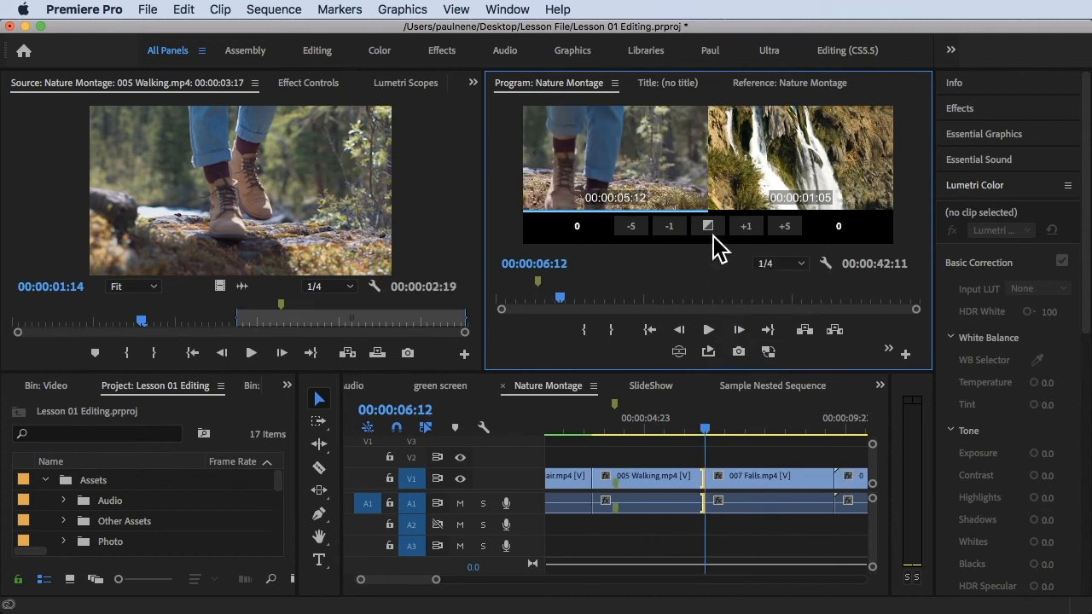
Ripple trim the end of 005 Walking.mp4 33 frames earlier and the start of 007 Falls.mp4 27 frames later.
drag(652, 140, 567, 141)
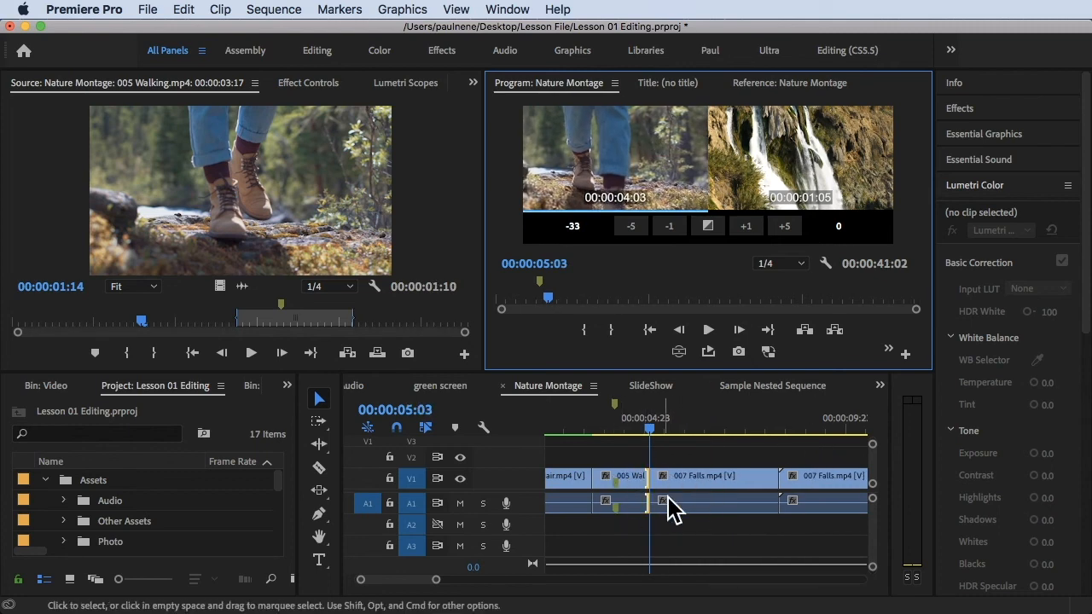
click(767, 149)
mouse_move(768, 149)
mouse_down()
mouse_move(840, 192)
mouse_move(768, 150)
mouse_up()
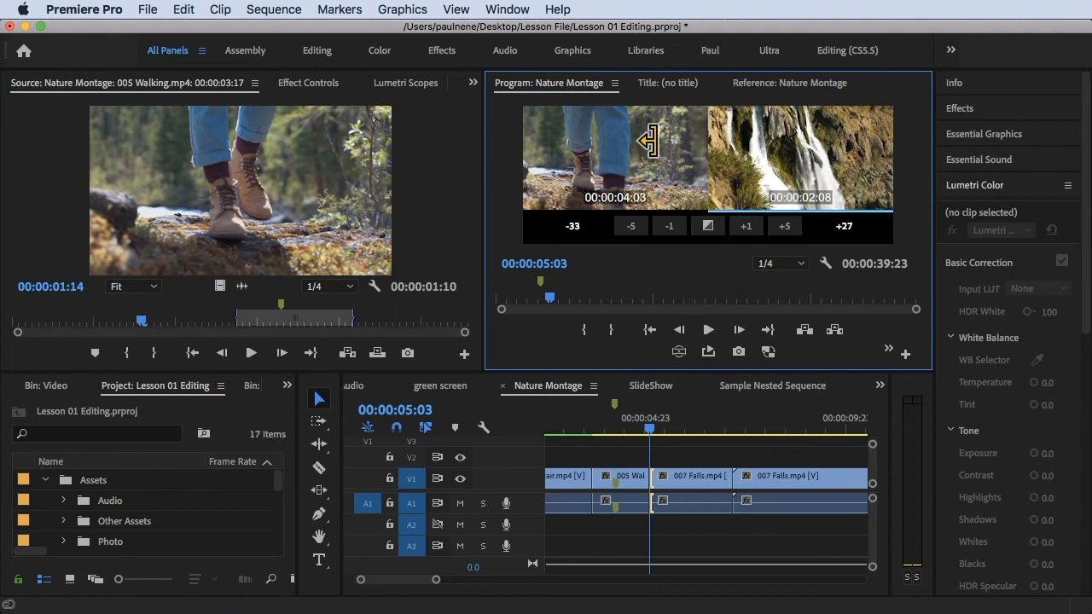
Try ripple trimming the start of 007 Falls.mp4 further into the clip, and undo the trim.
drag(759, 166, 791, 162)
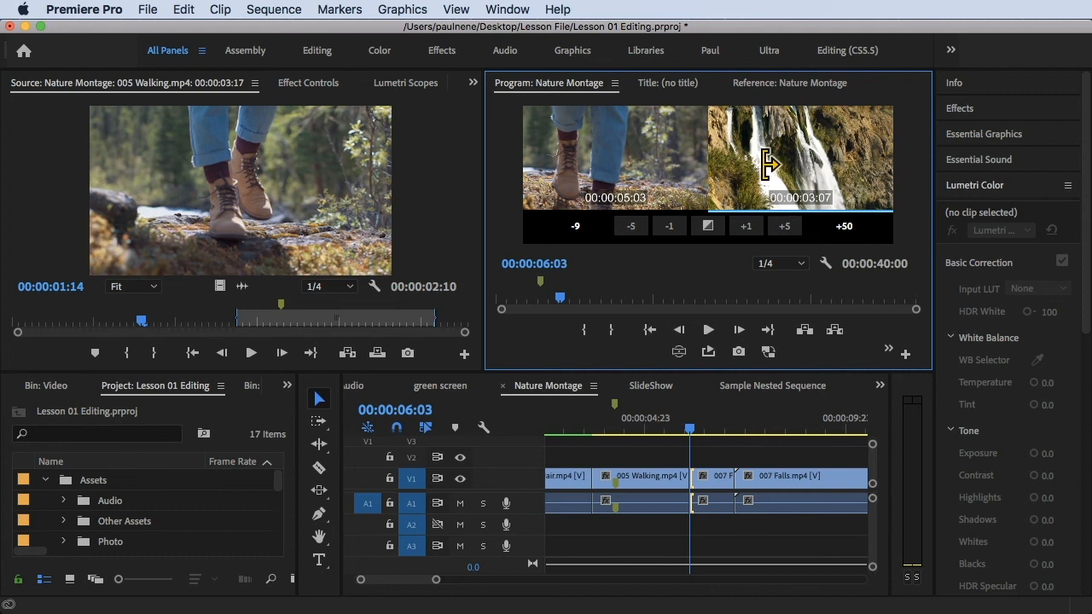
key(super+z)
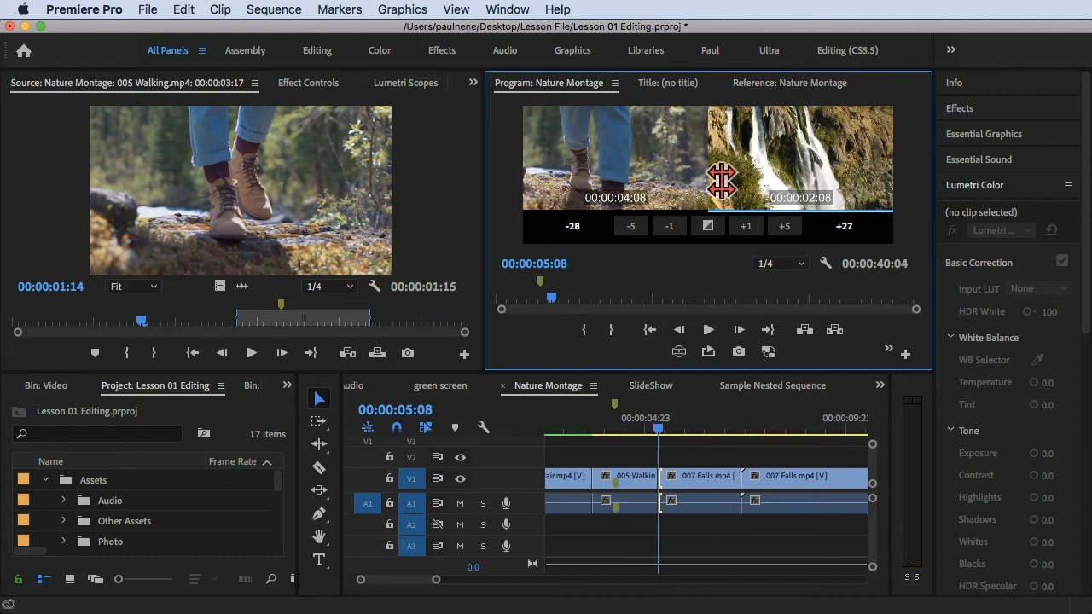